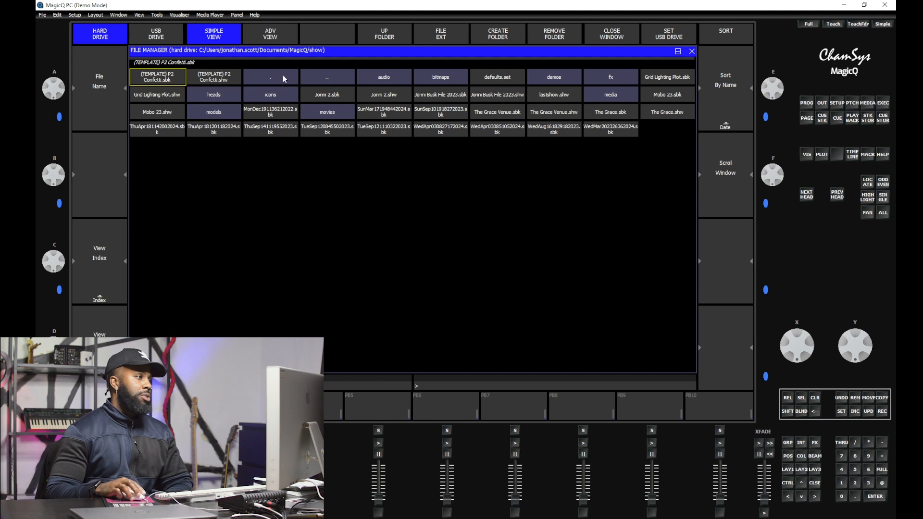
# - Browse from the user folder back to Documents/MagicQ/show and load the show file The Grace Venue.shw
pyautogui.click(326, 77)
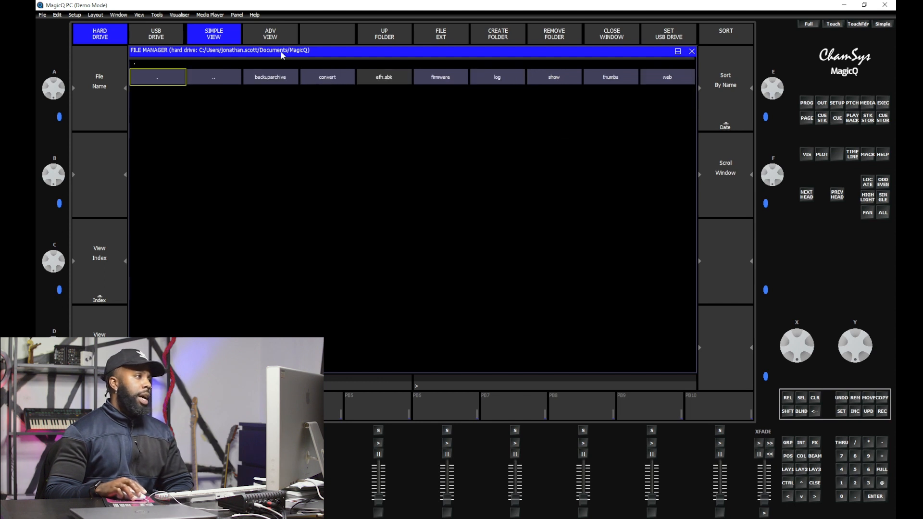
pyautogui.click(230, 80)
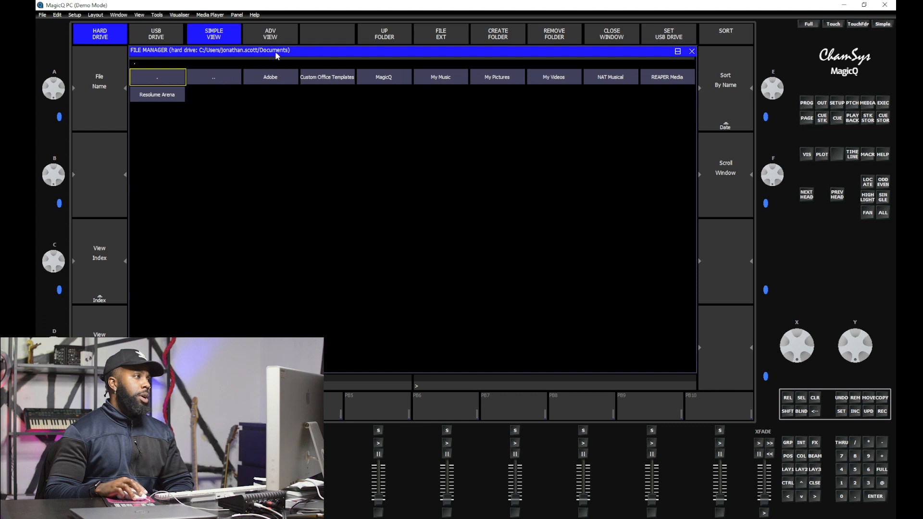
pyautogui.click(221, 81)
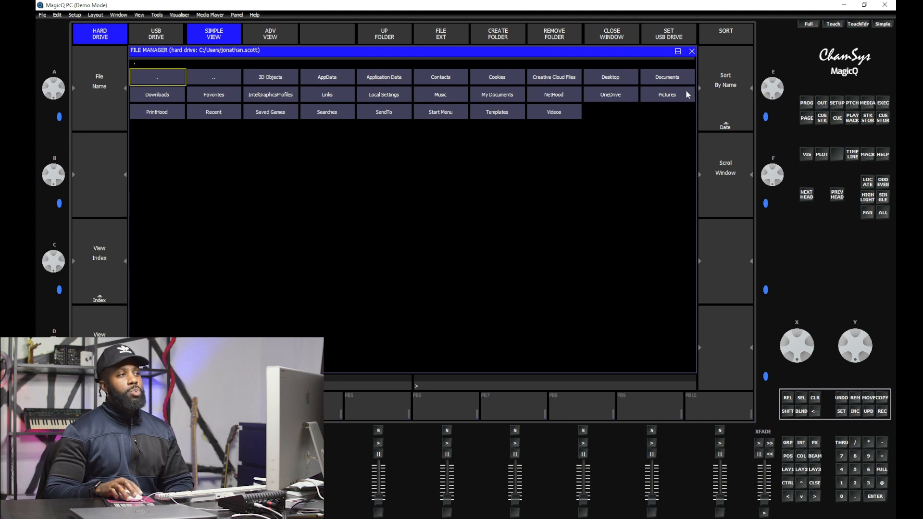
pyautogui.click(677, 80)
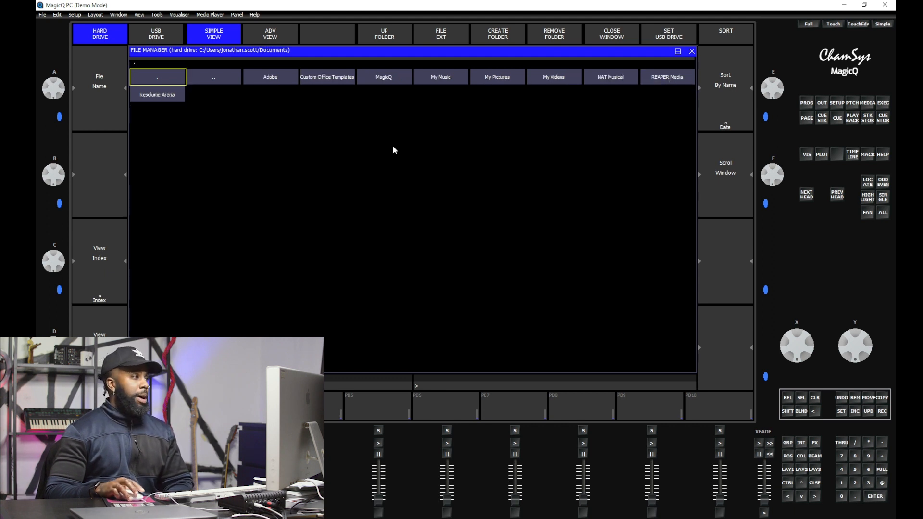
pyautogui.click(379, 82)
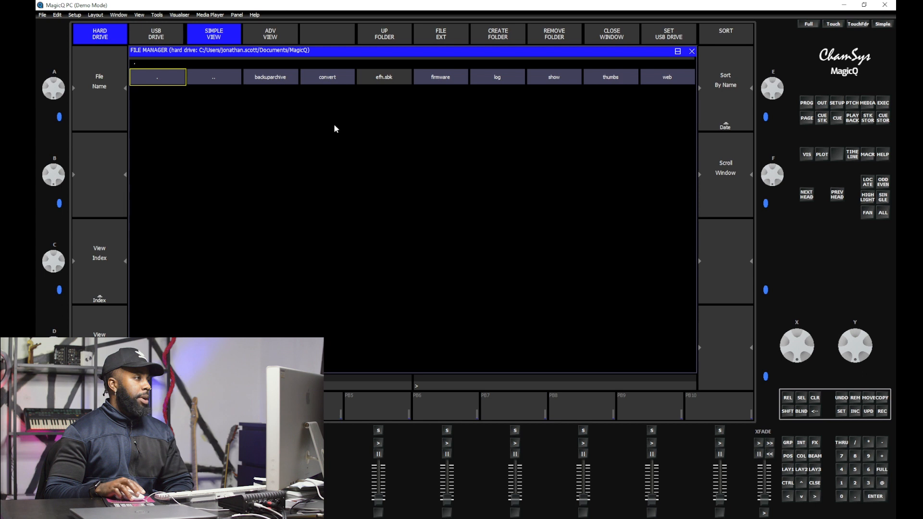
pyautogui.click(546, 79)
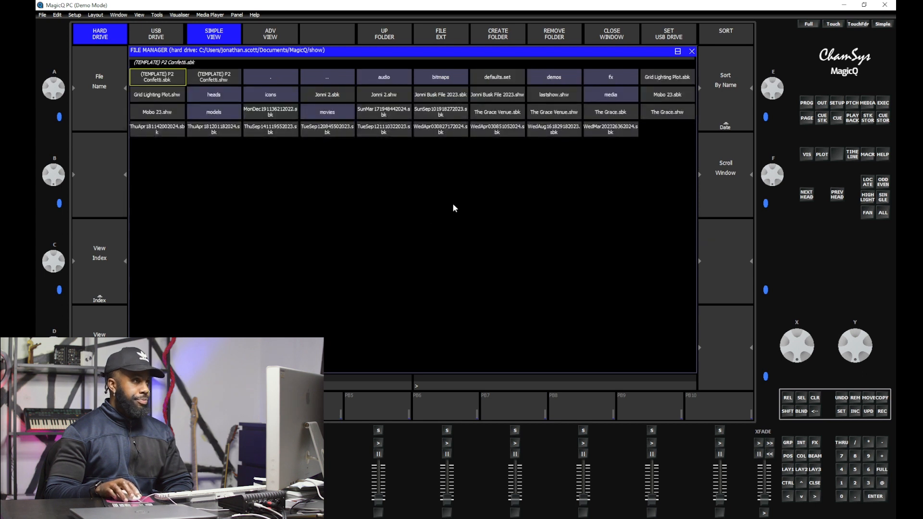
pyautogui.click(554, 112)
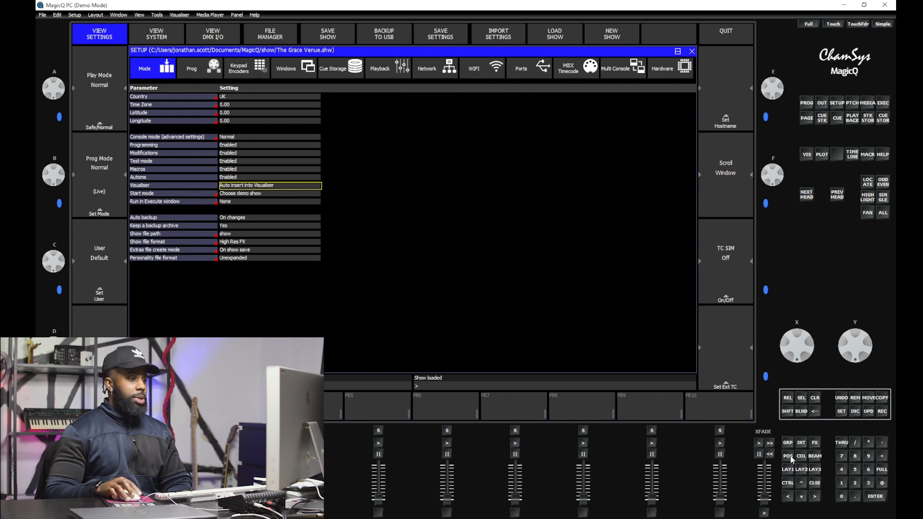
# - Close the setup window and compare layouts 1 and 2, ending on layout 1
pyautogui.click(816, 483)
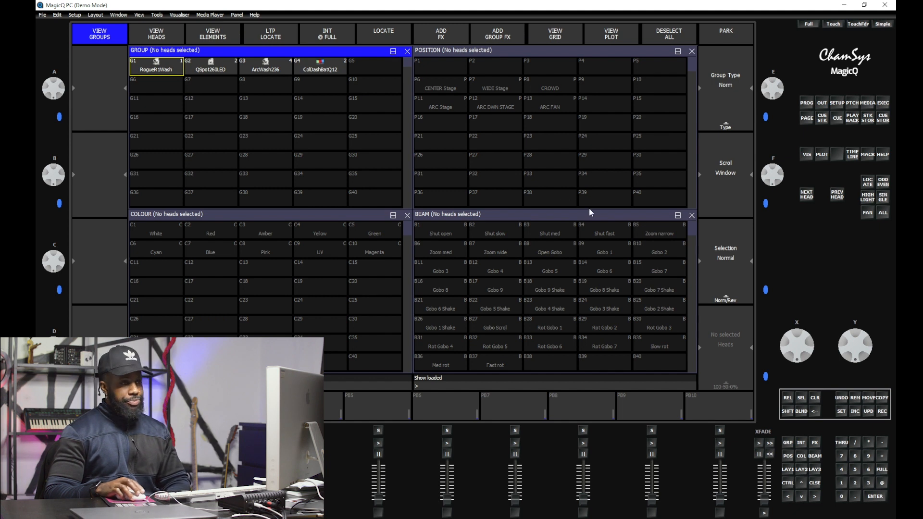
pyautogui.click(802, 470)
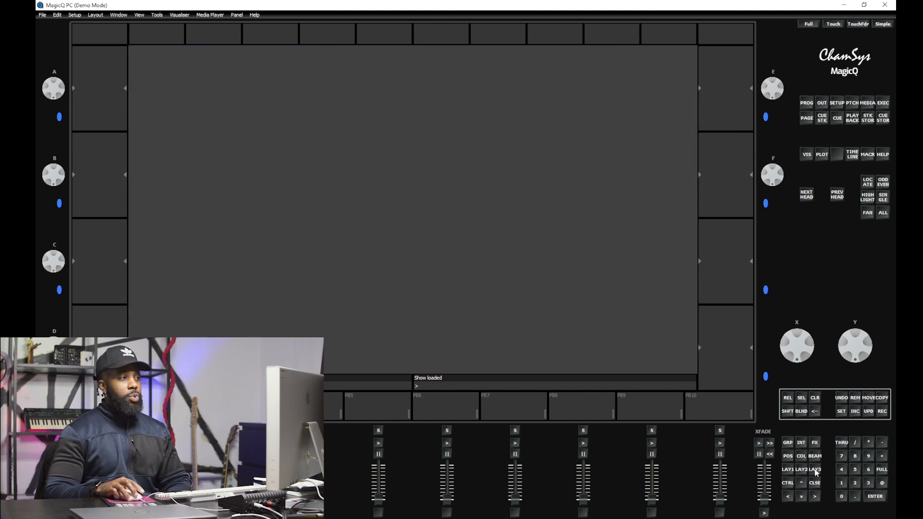
pyautogui.click(788, 471)
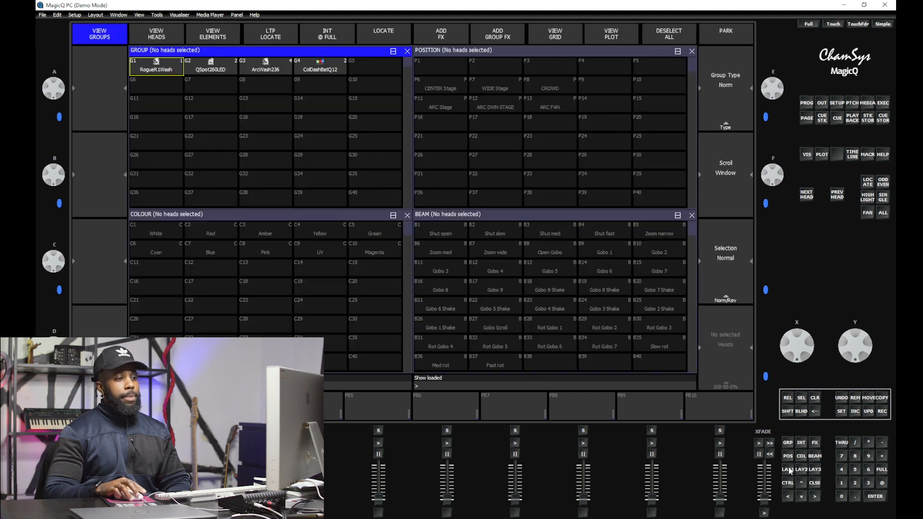
# - Open the colour and beam windows in layout 2 and close both again
pyautogui.click(802, 470)
pyautogui.click(802, 457)
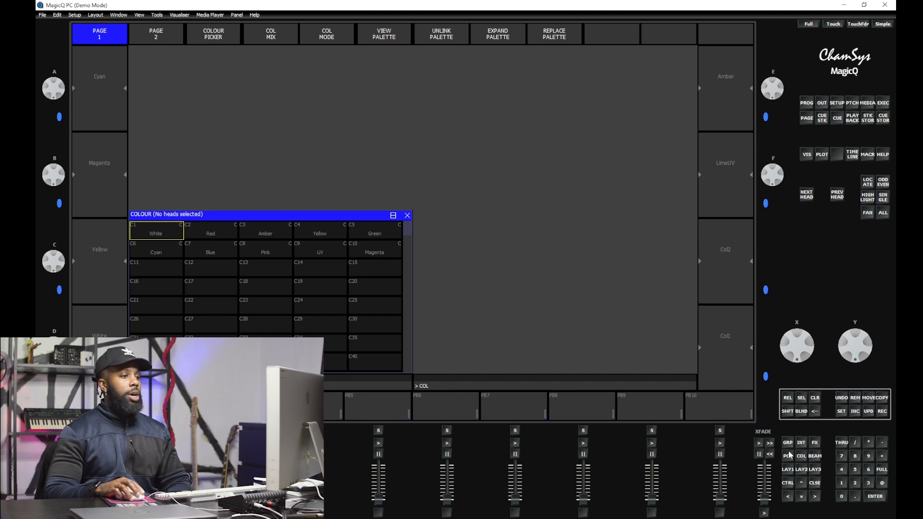
pyautogui.click(815, 457)
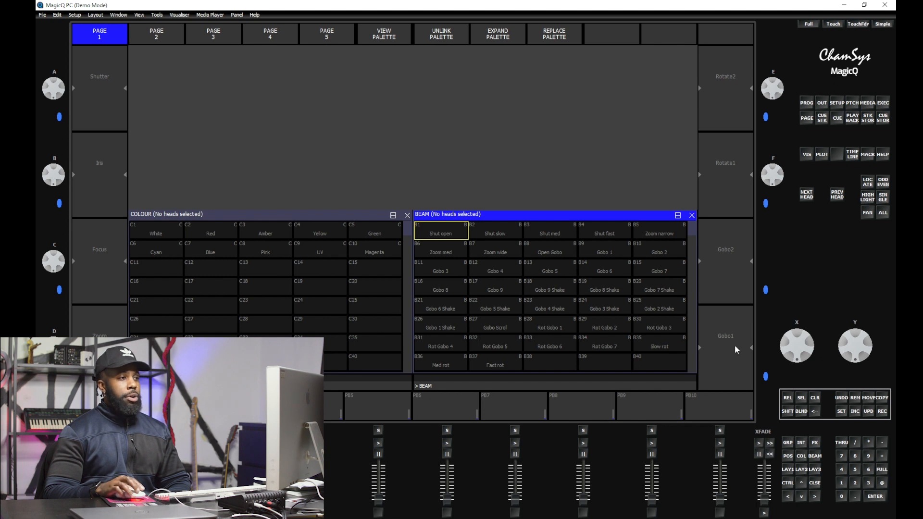
pyautogui.click(691, 215)
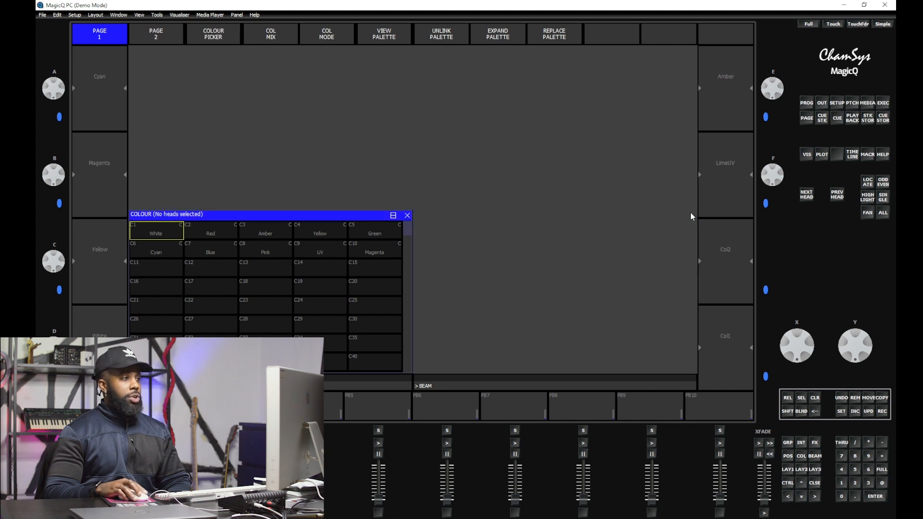
pyautogui.click(408, 216)
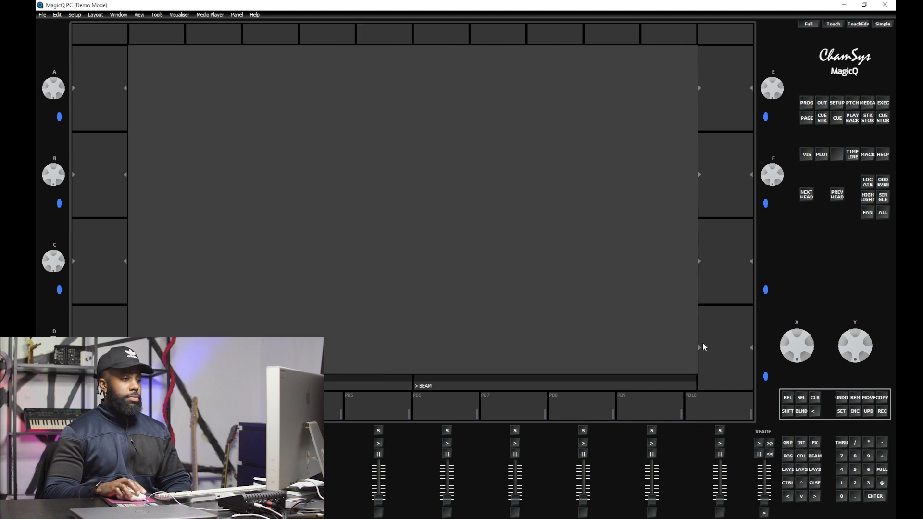
# - Open the FX window in layout 2, switch to layout 1 and return to layout 2
pyautogui.click(815, 443)
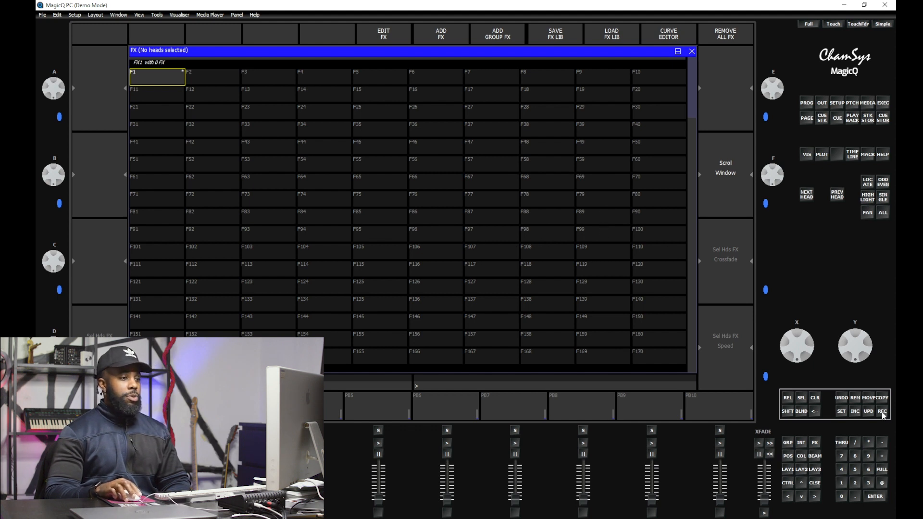
pyautogui.click(789, 470)
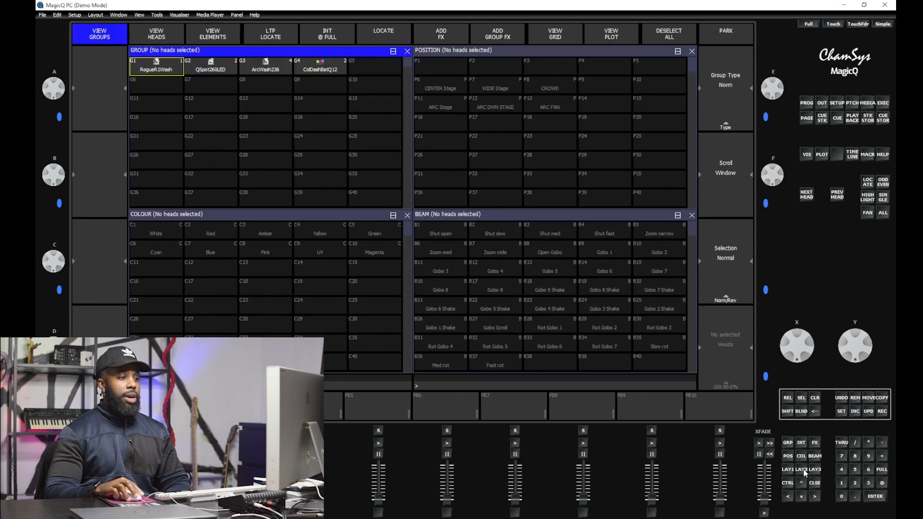
pyautogui.click(805, 471)
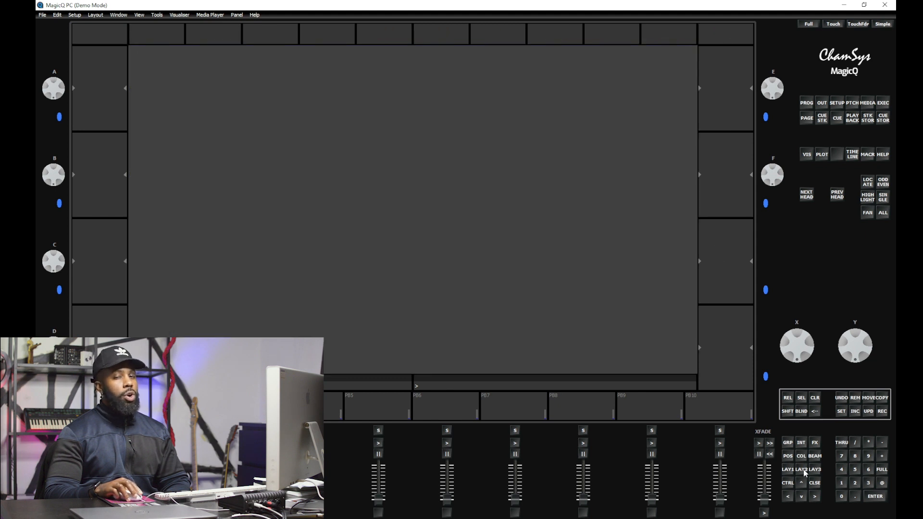
# - Open the FX window, record it as layout 2 and switch back to layout 1
pyautogui.click(816, 443)
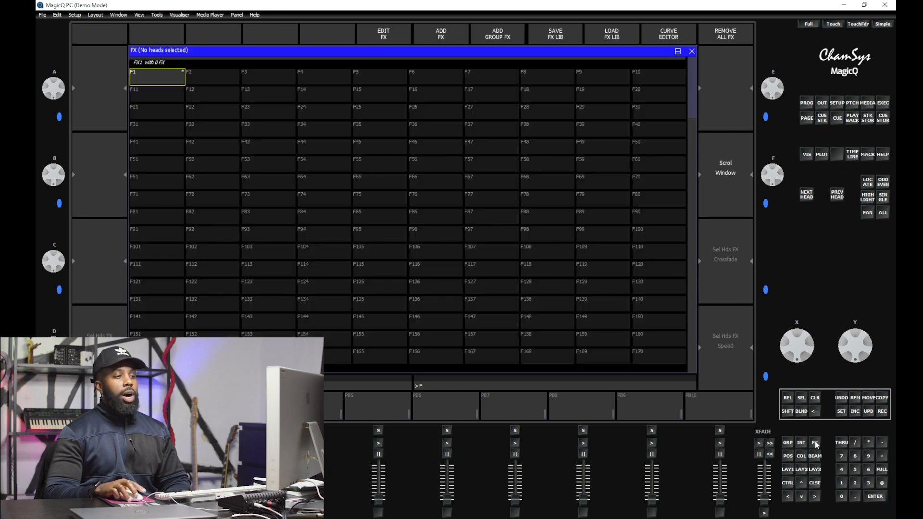
pyautogui.click(886, 413)
pyautogui.click(802, 470)
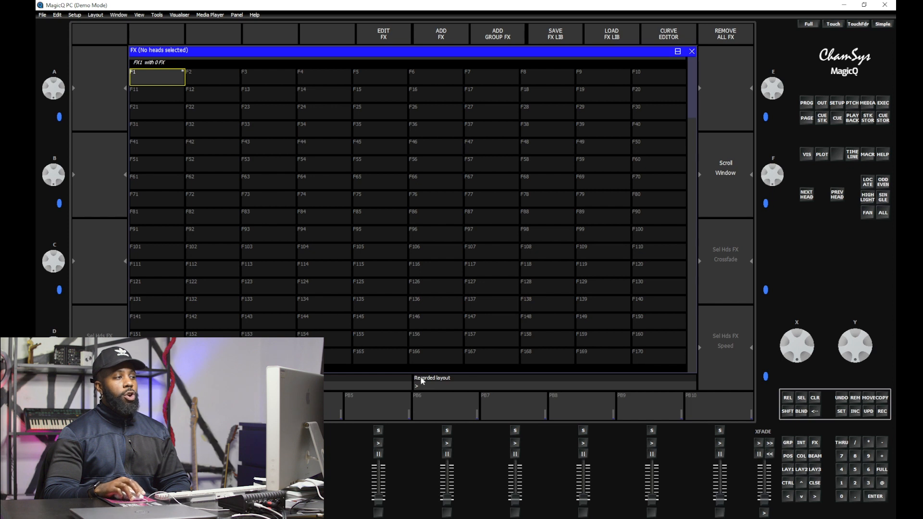
pyautogui.click(792, 471)
pyautogui.click(796, 471)
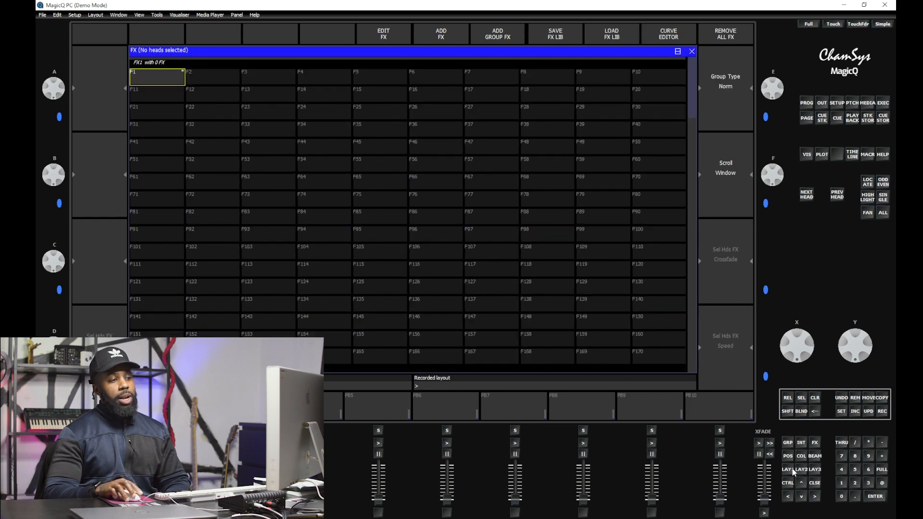
pyautogui.click(788, 471)
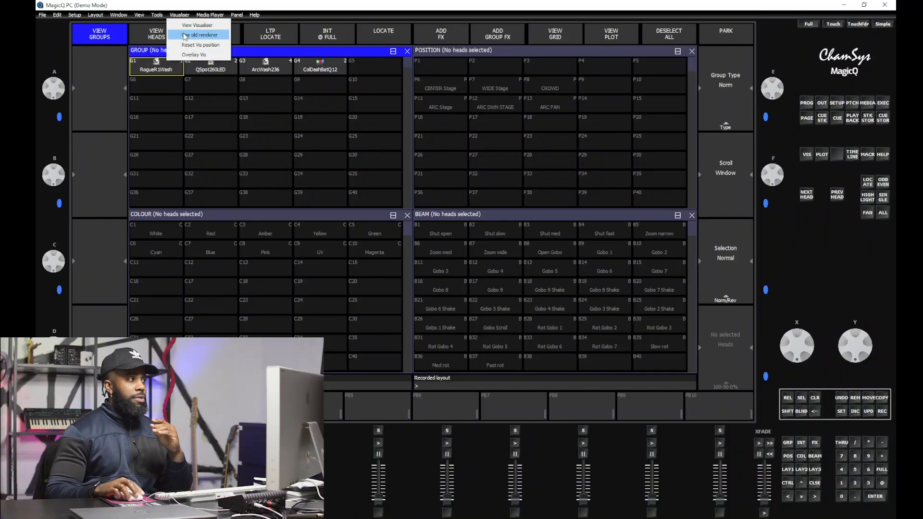
# - Overlay the visualiser on the console, review the patched channels and visualiser heads, and display the list of attach objects
pyautogui.click(201, 55)
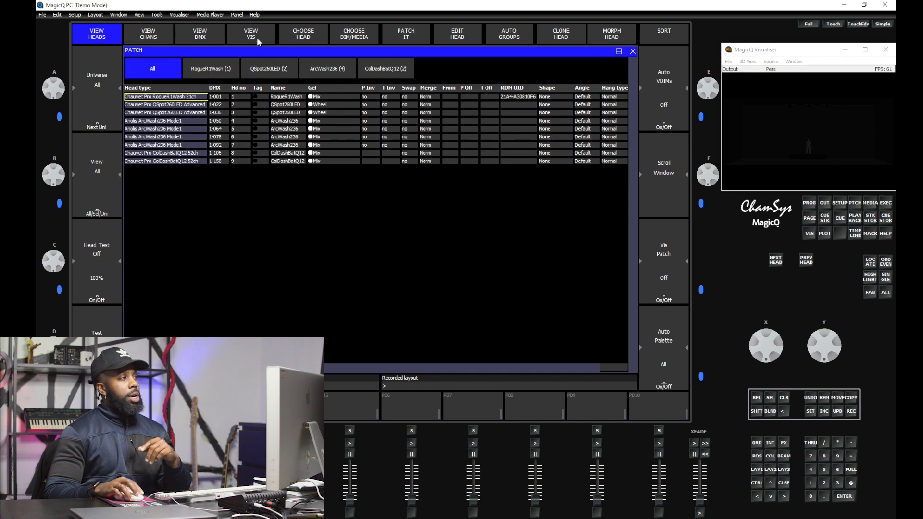
pyautogui.click(157, 39)
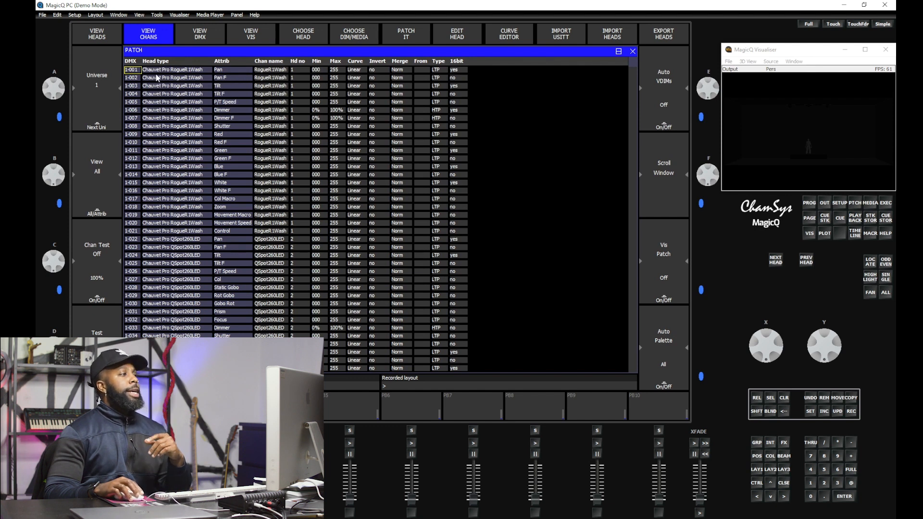
pyautogui.click(254, 37)
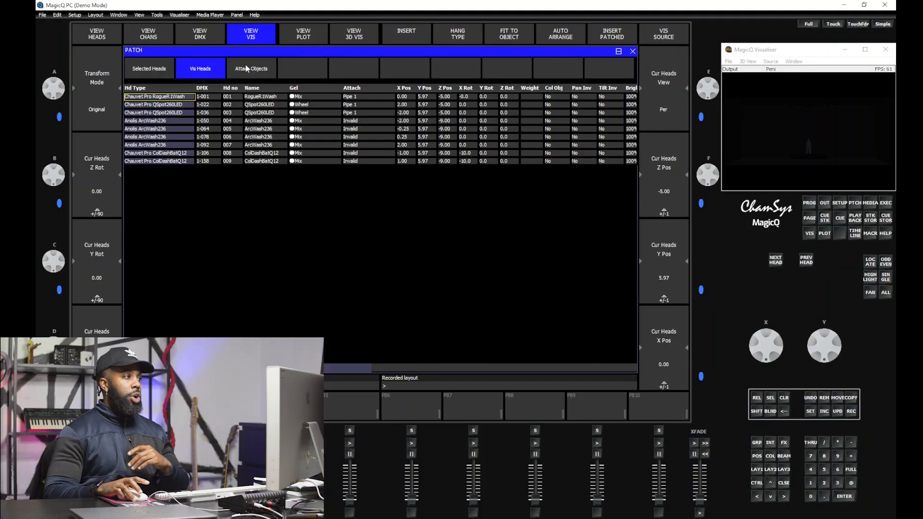
pyautogui.click(246, 68)
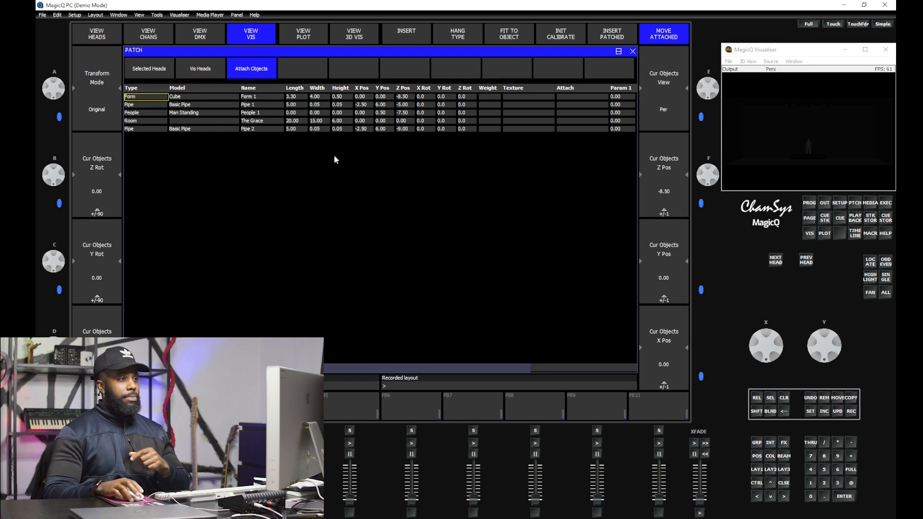
# - Raise the room brightness to about two thirds in the visualiser's 3D settings and accept the change
pyautogui.click(764, 46)
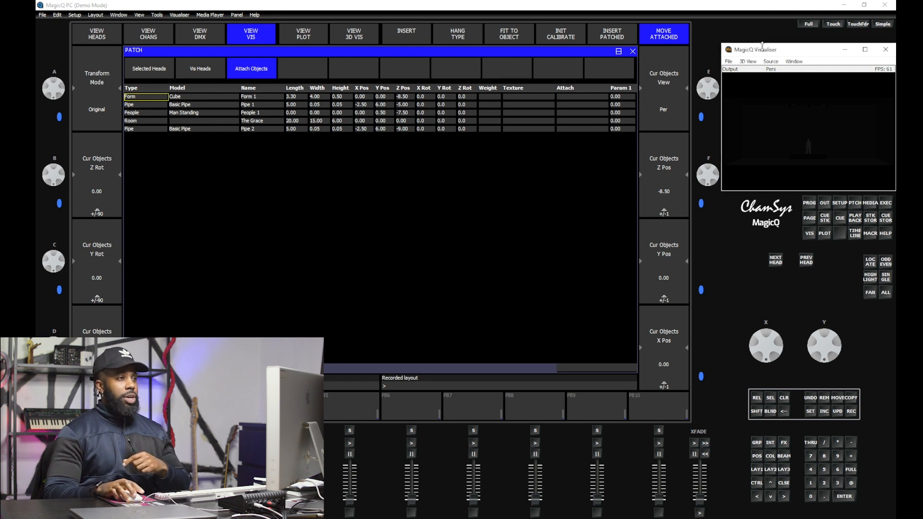
pyautogui.click(729, 62)
pyautogui.click(744, 85)
pyautogui.moveTo(808, 11); pyautogui.dragTo(547, 74)
pyautogui.moveTo(512, 170); pyautogui.dragTo(588, 173)
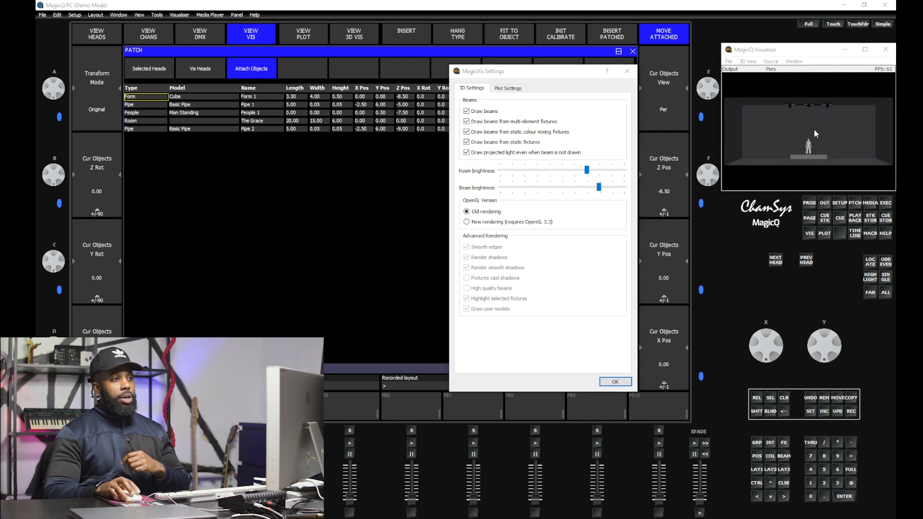
pyautogui.click(616, 381)
# - Insert a furniture object with the Drumkit model into the visualiser's attach objects
pyautogui.scroll(5, 808, 144)
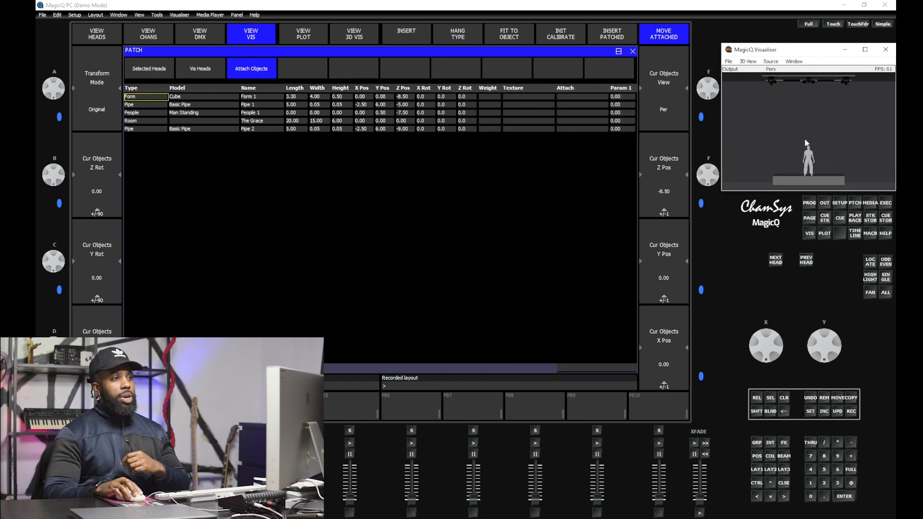
pyautogui.moveTo(808, 119)
pyautogui.mouseDown()
pyautogui.moveTo(807, 67)
pyautogui.moveTo(811, 209)
pyautogui.moveTo(808, 136)
pyautogui.mouseUp()
pyautogui.scroll(-5, 809, 137)
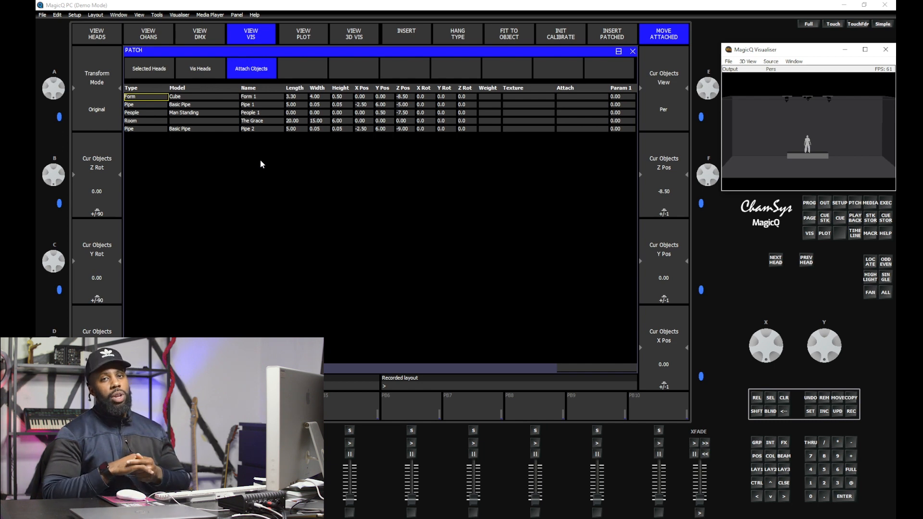
pyautogui.click(405, 35)
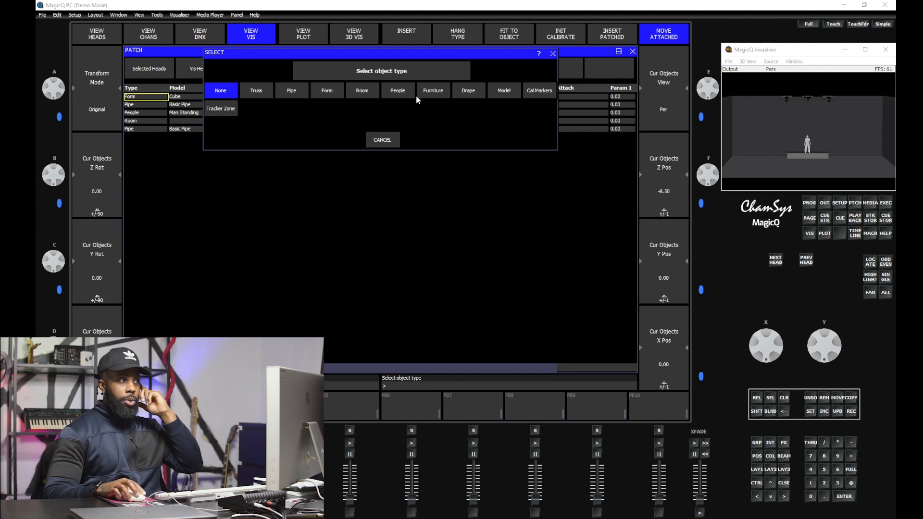
pyautogui.click(433, 92)
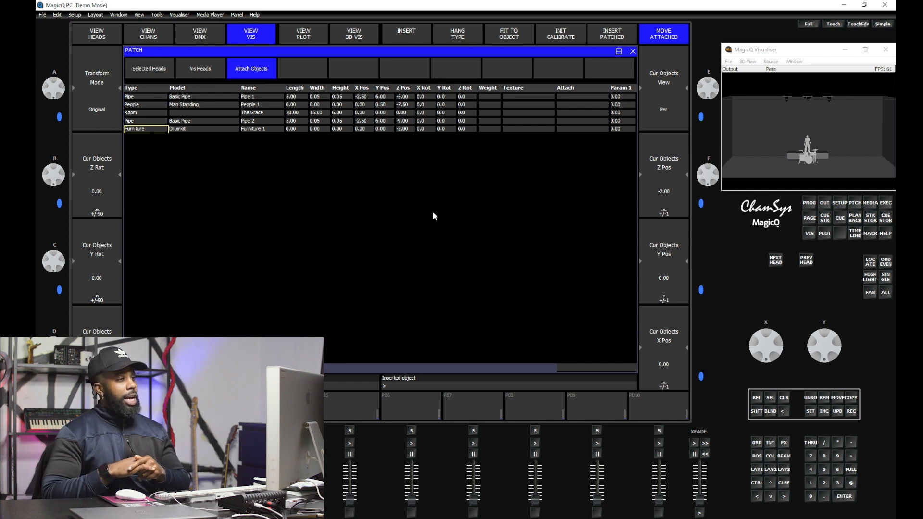
# - Review the models available for the new furniture object, keep Drumkit, and inspect its placement relative to the stage
pyautogui.moveTo(809, 188); pyautogui.dragTo(816, 126)
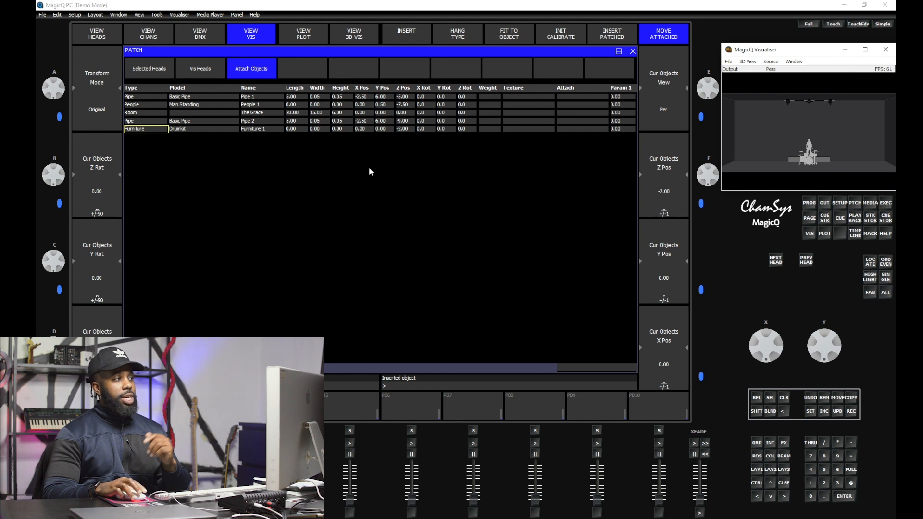
pyautogui.doubleClick(189, 128)
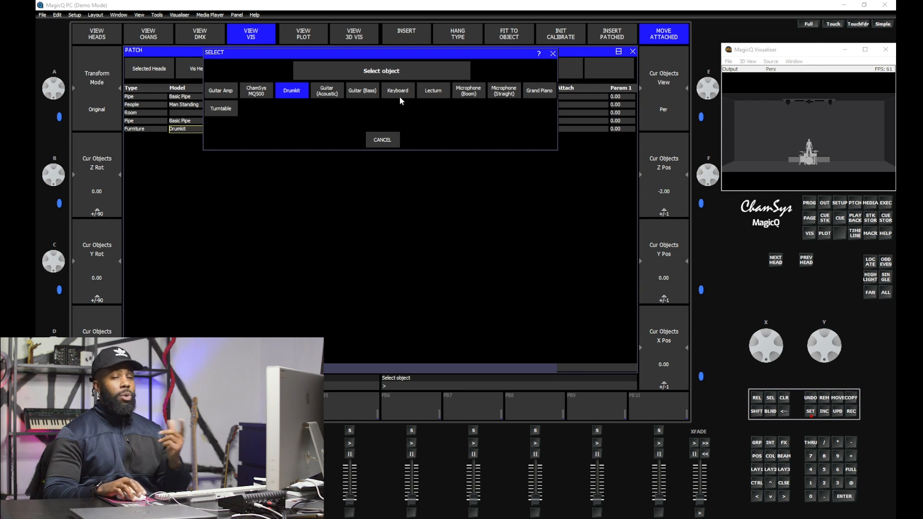
pyautogui.click(296, 92)
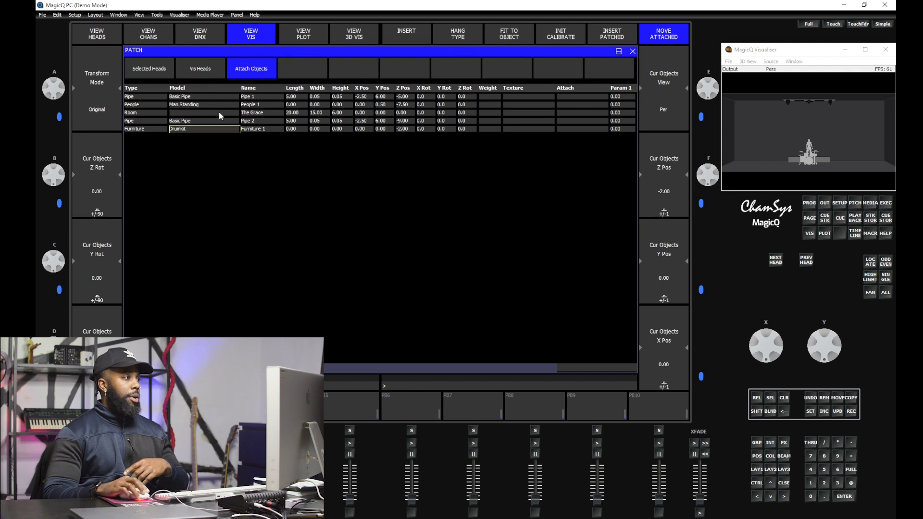
pyautogui.moveTo(795, 149); pyautogui.dragTo(745, 143)
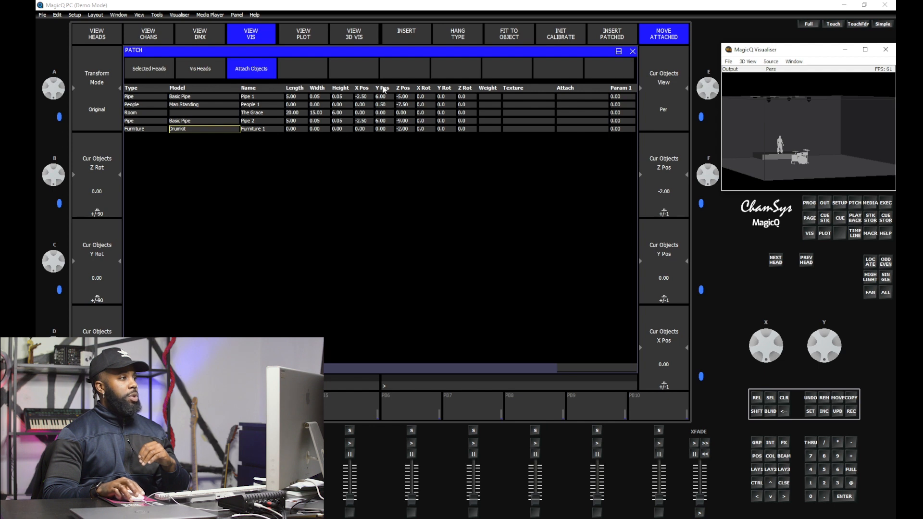
# - Set the drum kit's Y position to 0.5 and its Z position to -9 in the attach objects
pyautogui.click(361, 129)
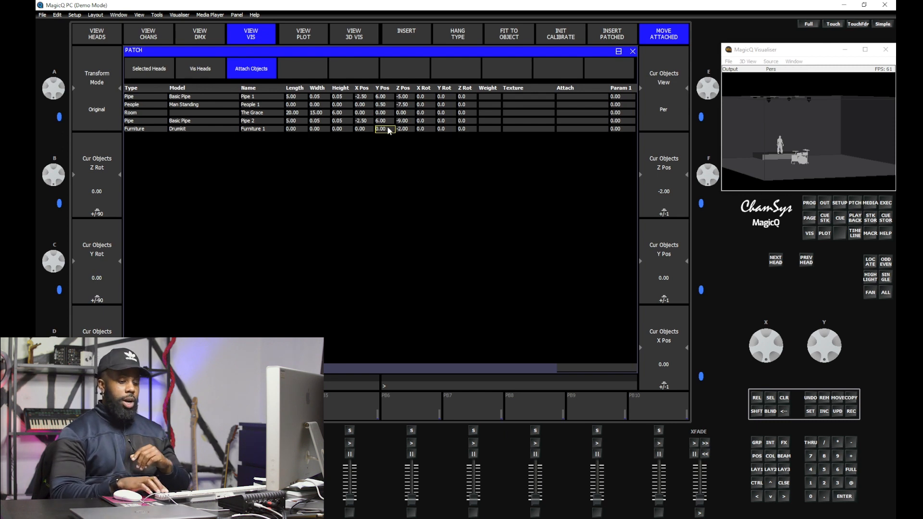
pyautogui.write('0.5')
pyautogui.press('Return')
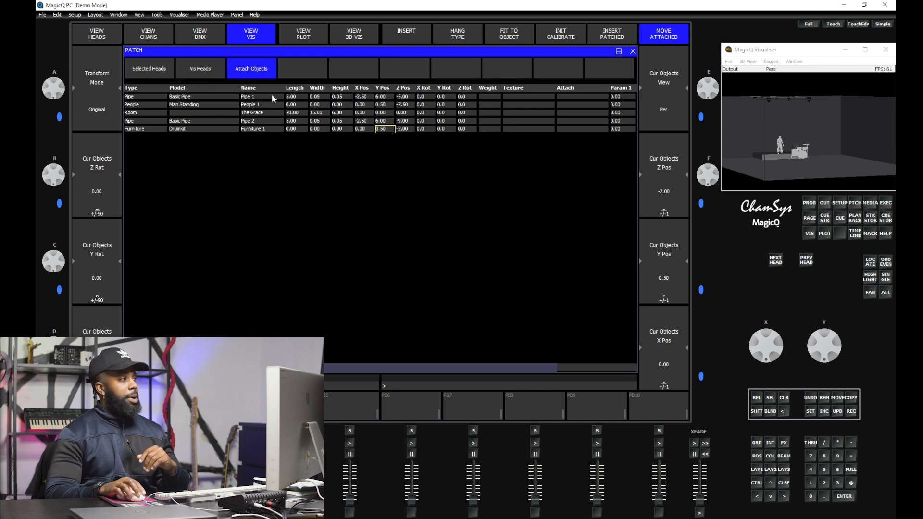
pyautogui.click(406, 129)
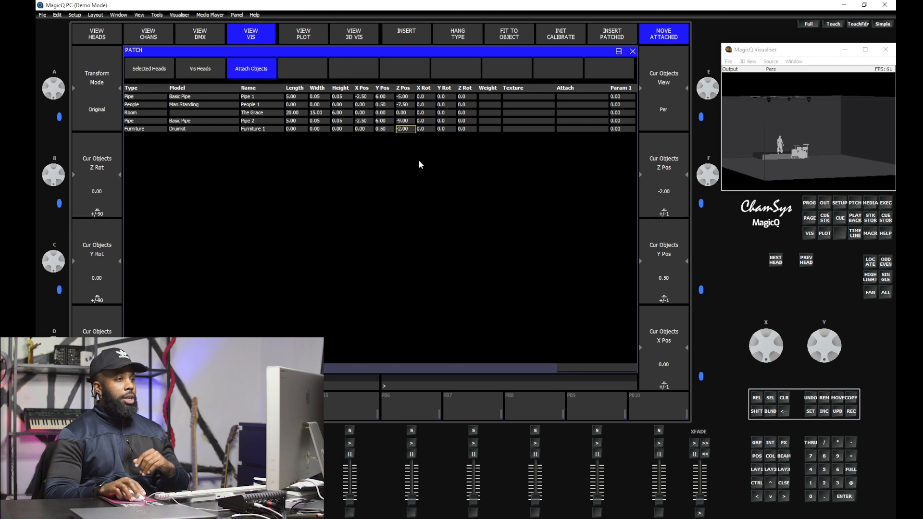
pyautogui.write('-')
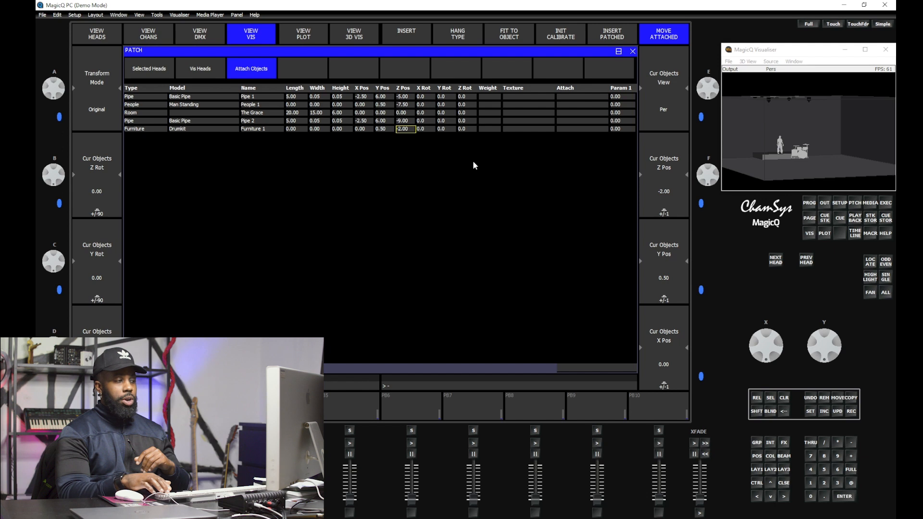
pyautogui.write('9')
pyautogui.press('Return')
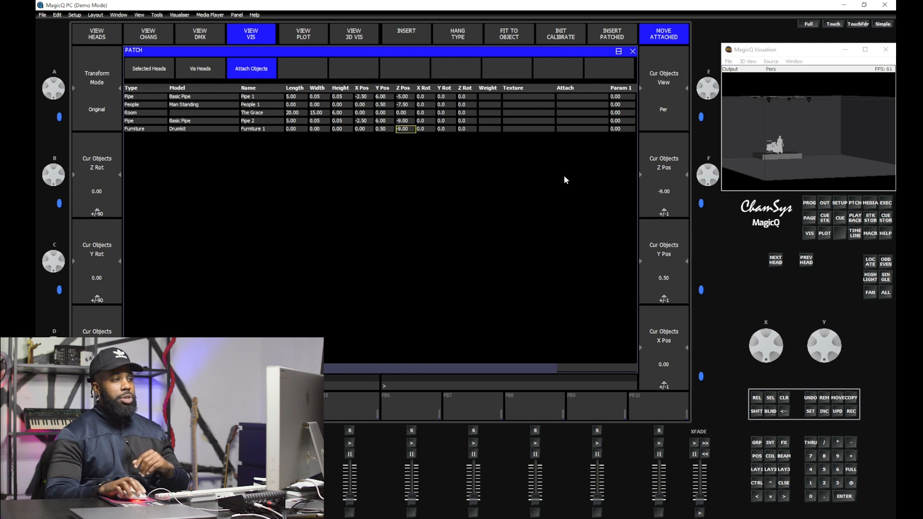
# - Inspect the drum kit's placement on the stage in side and perspective views, and display the list of visualiser heads
pyautogui.scroll(5, 767, 153)
pyautogui.moveTo(768, 153)
pyautogui.mouseDown()
pyautogui.moveTo(792, 174)
pyautogui.moveTo(774, 162)
pyautogui.mouseUp()
pyautogui.click(749, 61)
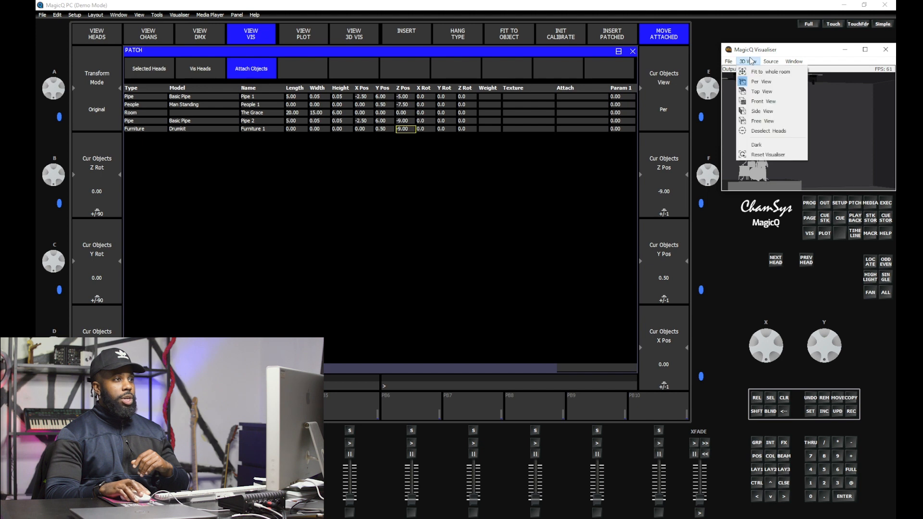
pyautogui.click(764, 112)
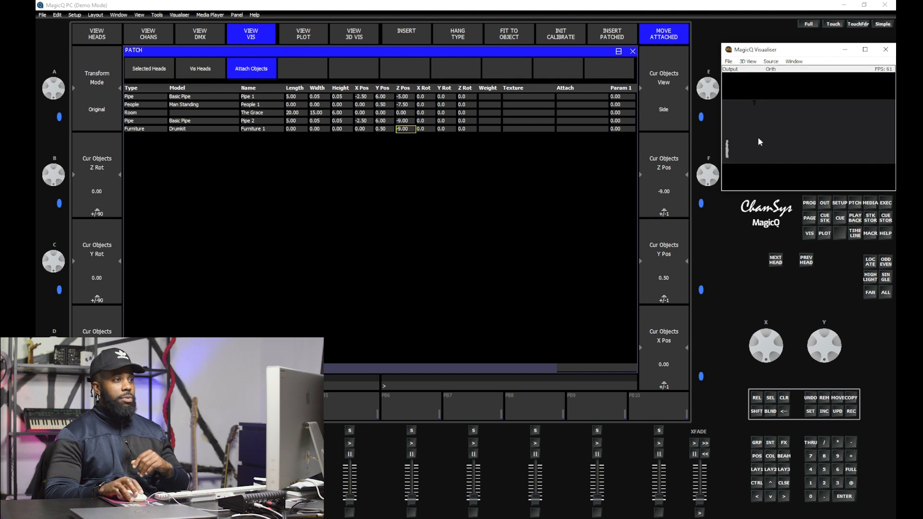
pyautogui.click(758, 62)
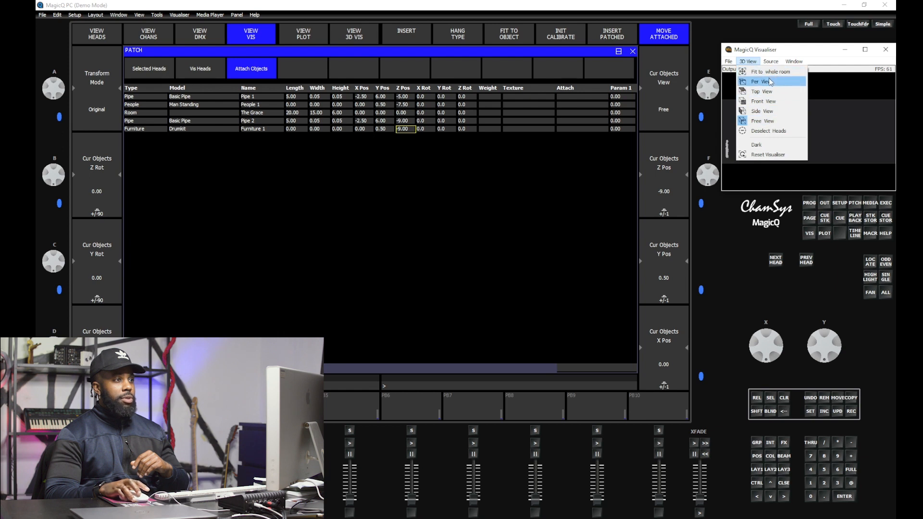
pyautogui.click(764, 82)
pyautogui.moveTo(819, 177); pyautogui.dragTo(707, 219)
pyautogui.moveTo(791, 151); pyautogui.dragTo(883, 124)
pyautogui.scroll(-4, 884, 125)
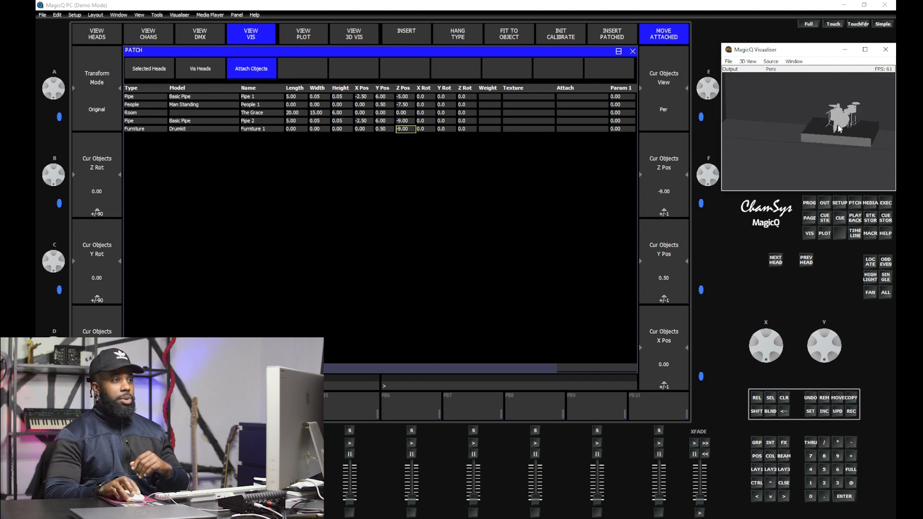
pyautogui.moveTo(829, 137); pyautogui.dragTo(800, 79)
pyautogui.scroll(-5, 815, 126)
pyautogui.moveTo(815, 123); pyautogui.dragTo(817, 151)
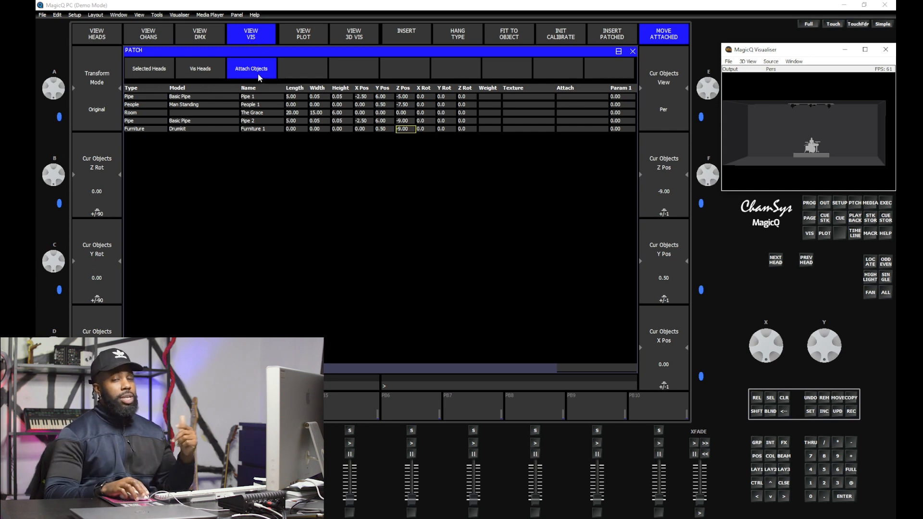
pyautogui.click(213, 68)
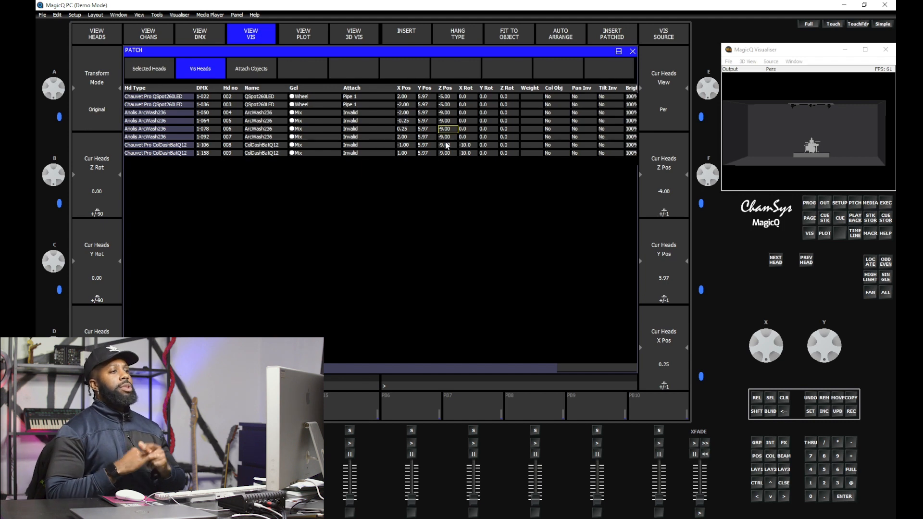
pyautogui.moveTo(772, 136); pyautogui.dragTo(823, 135)
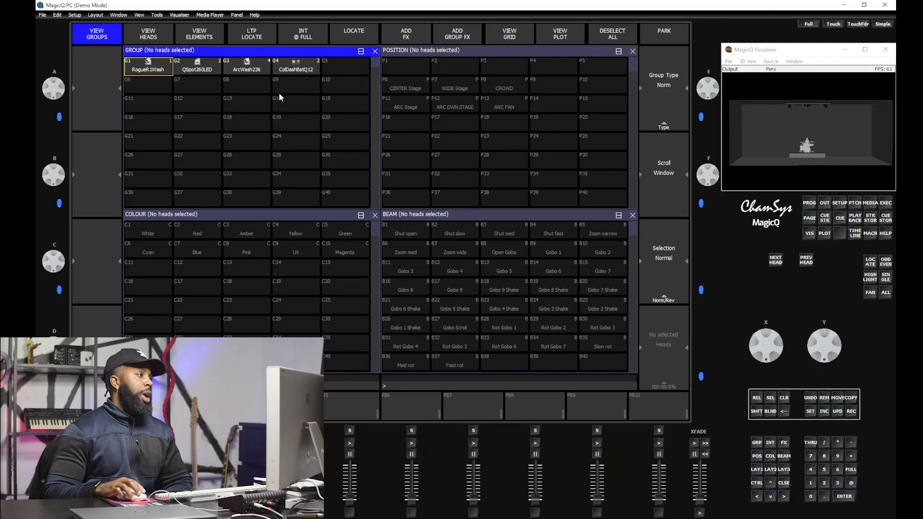
# - Compare which position palettes are available for the QSpot260LED and ArcWash236 groups
pyautogui.click(193, 67)
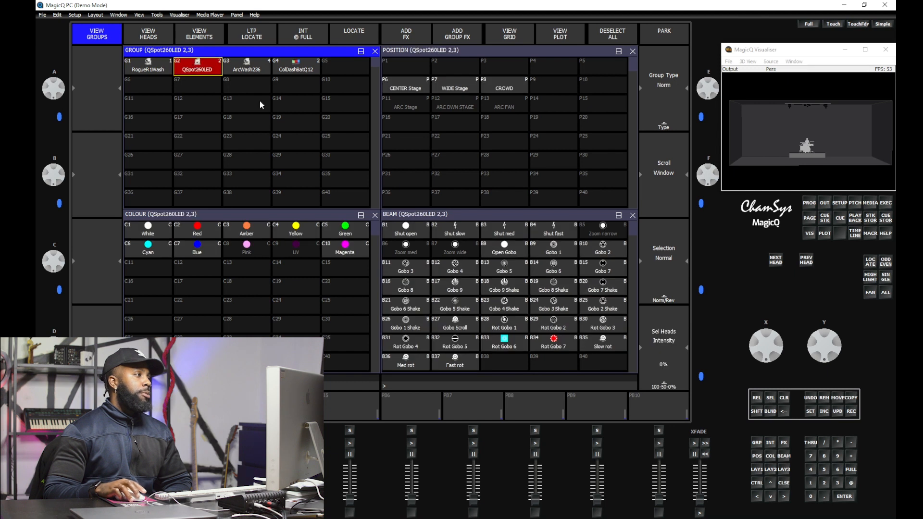
pyautogui.click(245, 69)
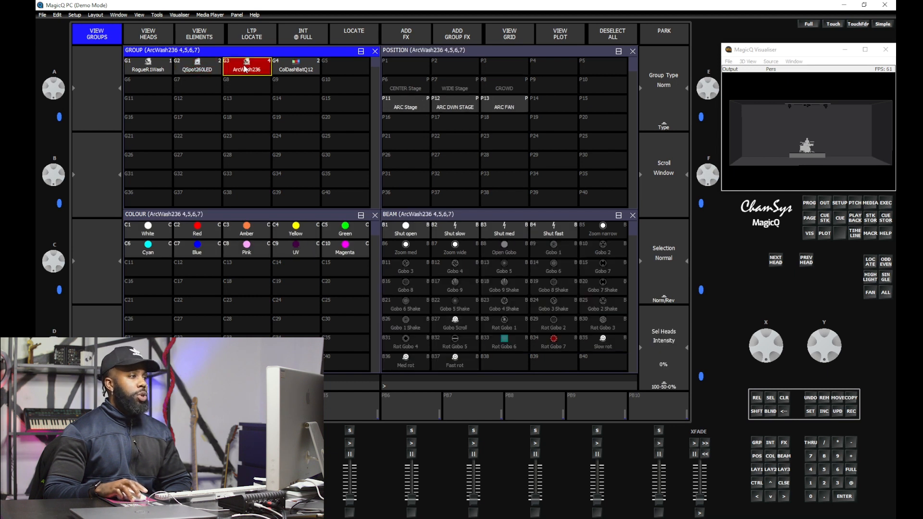
pyautogui.click(203, 67)
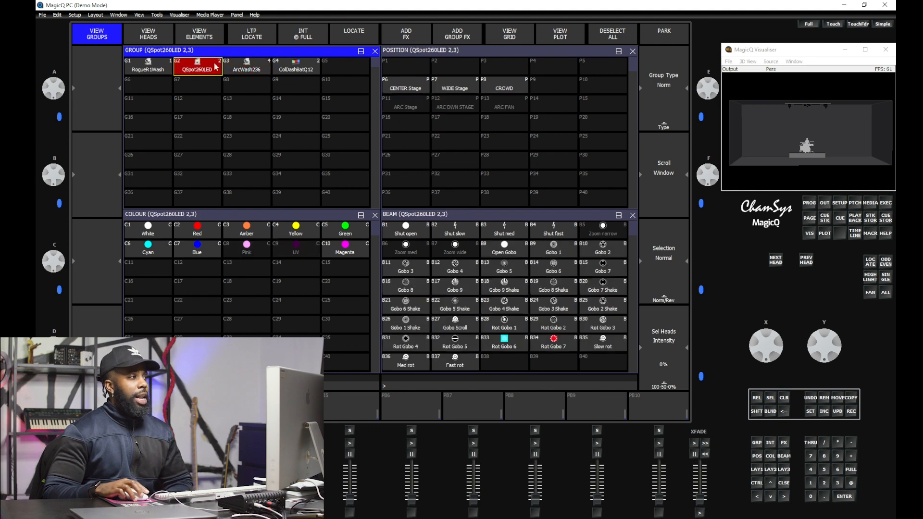
pyautogui.click(247, 70)
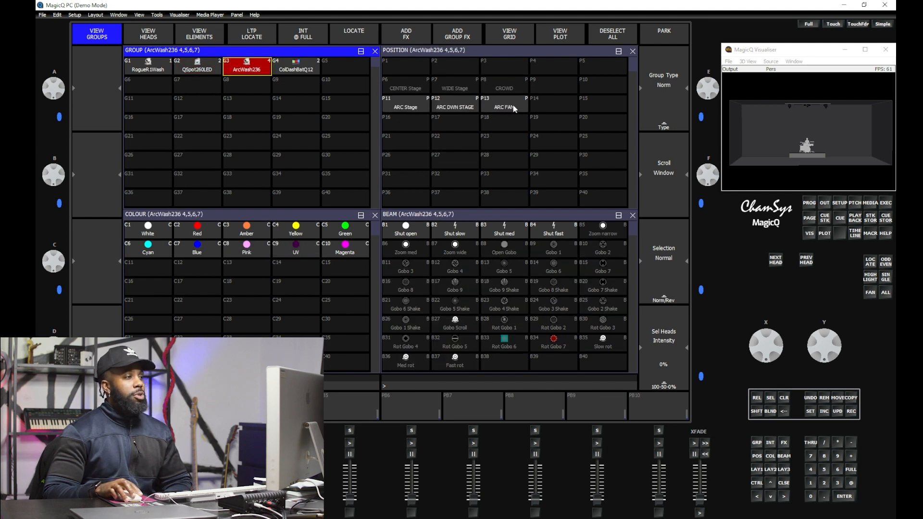
pyautogui.click(202, 71)
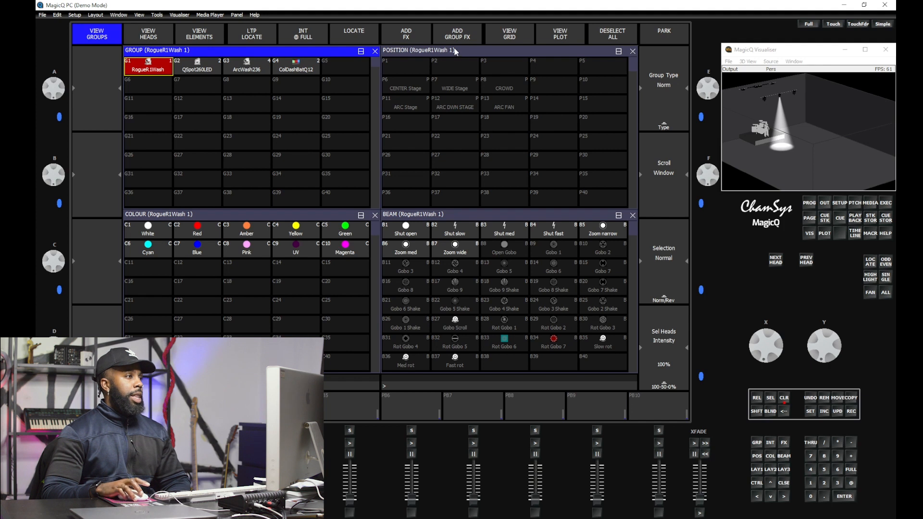
# - Tilt the RogueR1Wash to 162 to light the drum kit on stage, and record the position as palette P1
pyautogui.click(455, 51)
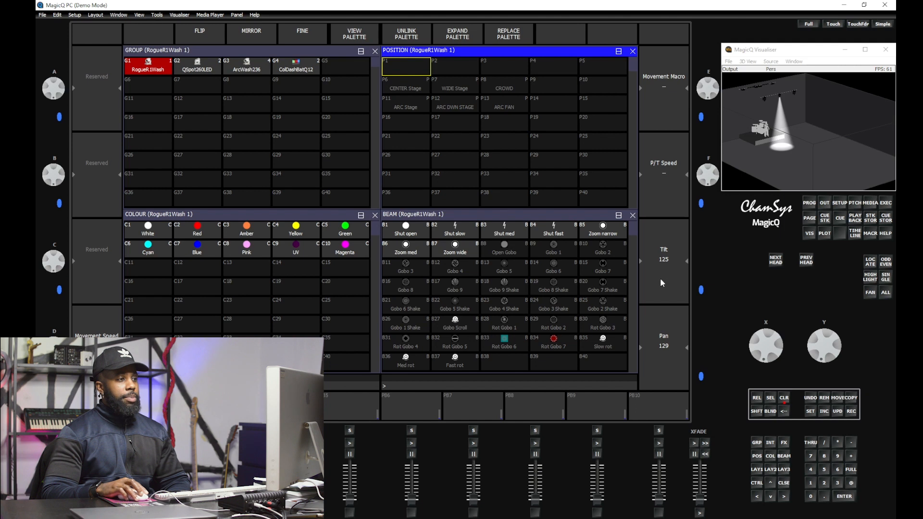
pyautogui.moveTo(825, 347); pyautogui.dragTo(820, 367)
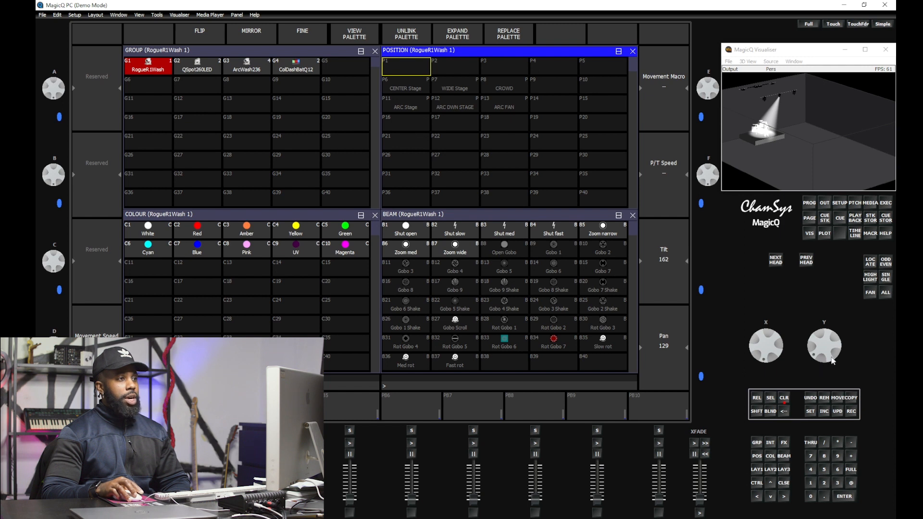
pyautogui.moveTo(836, 183); pyautogui.dragTo(799, 165)
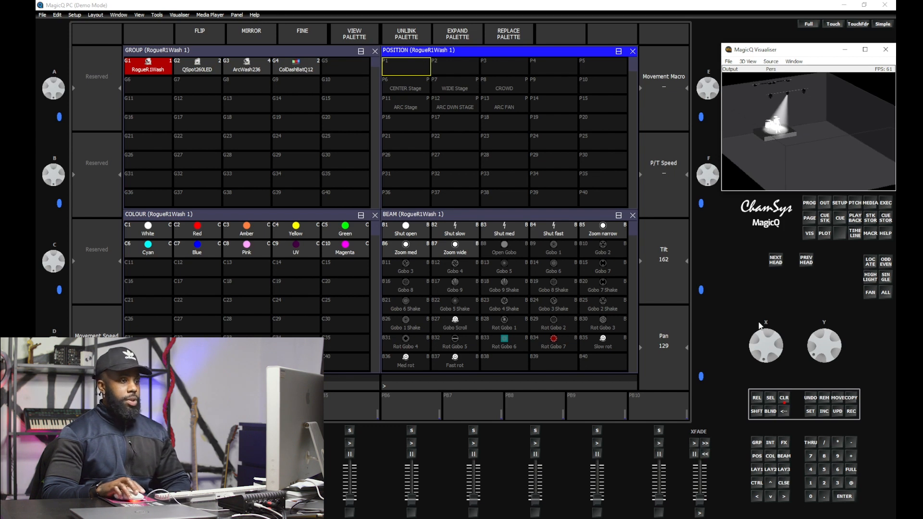
pyautogui.click(854, 413)
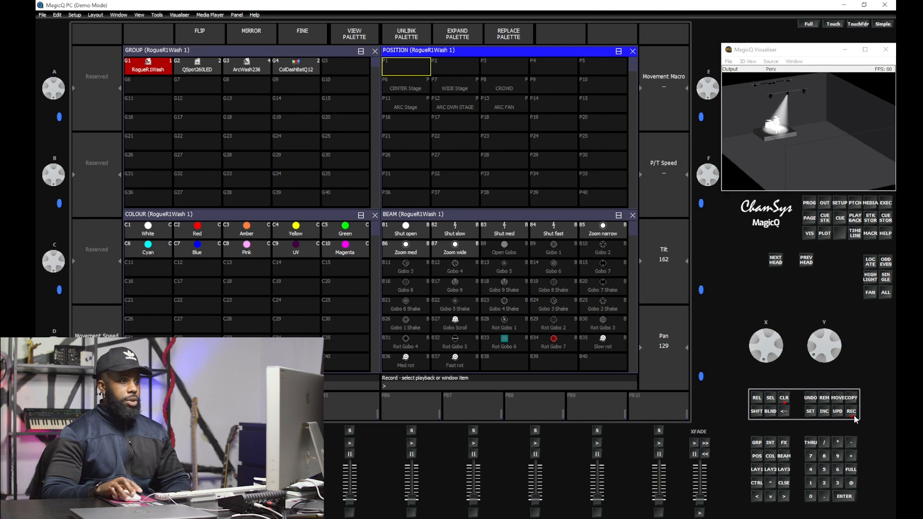
pyautogui.click(398, 70)
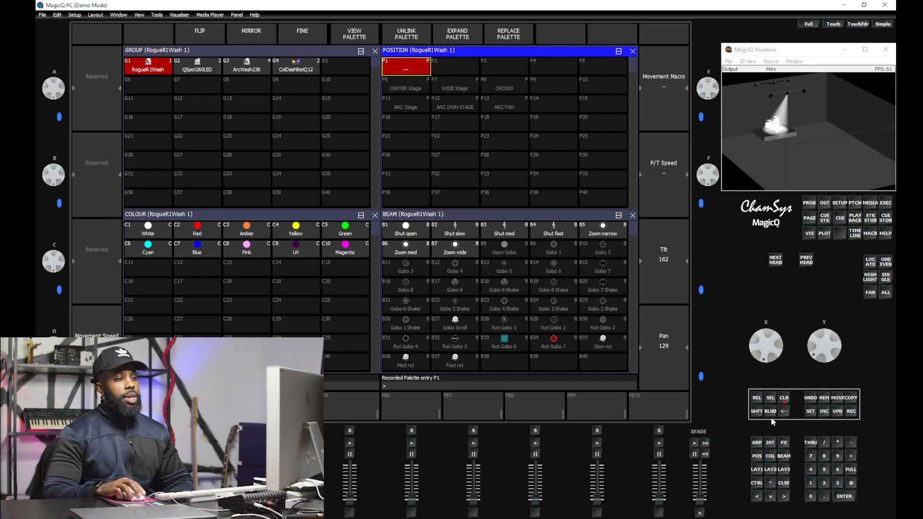
# - Name the position palette P1 STAGE
pyautogui.click(811, 412)
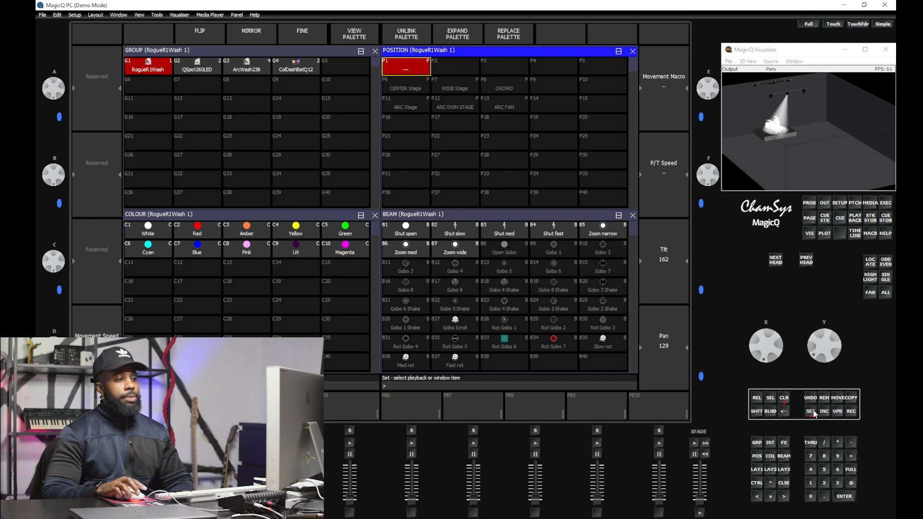
pyautogui.click(403, 72)
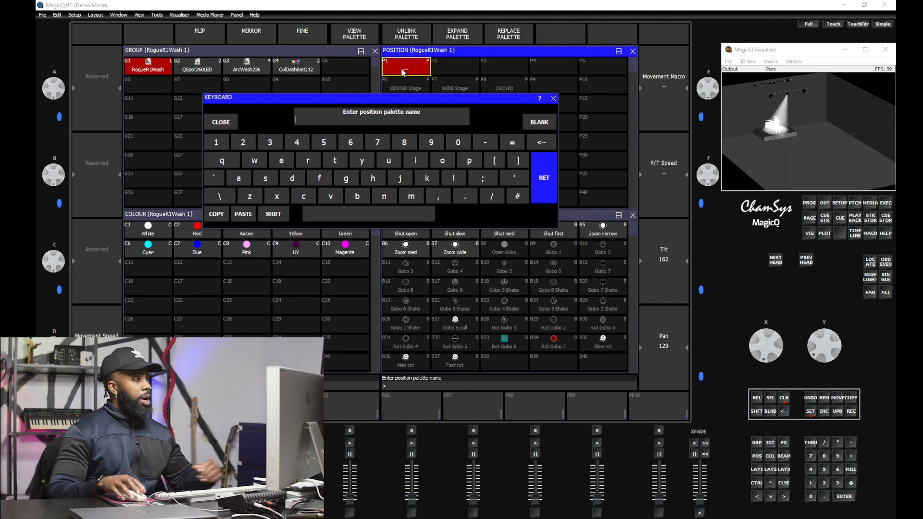
pyautogui.write('STAGE')
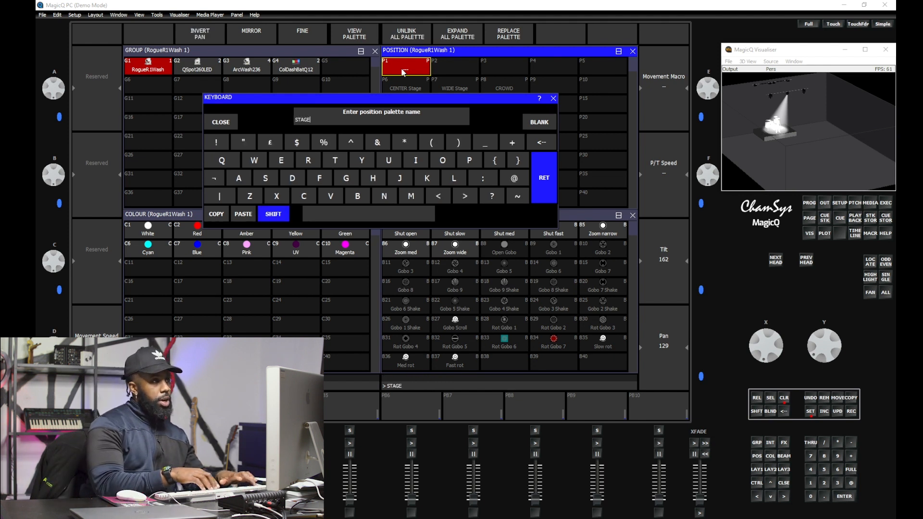
pyautogui.press('Return')
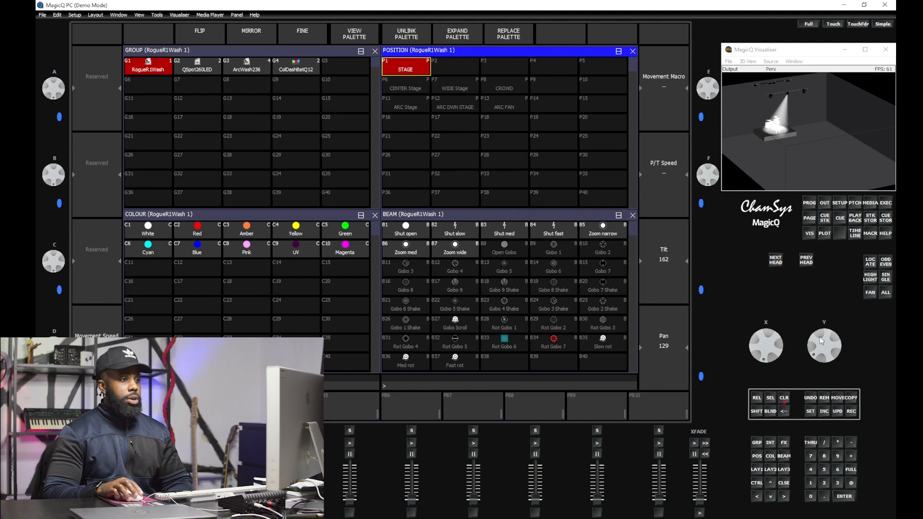
# - Tilt the RogueR1Wash to 72 onto the floor in front of the stage, and record the position as palette P3
pyautogui.moveTo(820, 344); pyautogui.dragTo(819, 309)
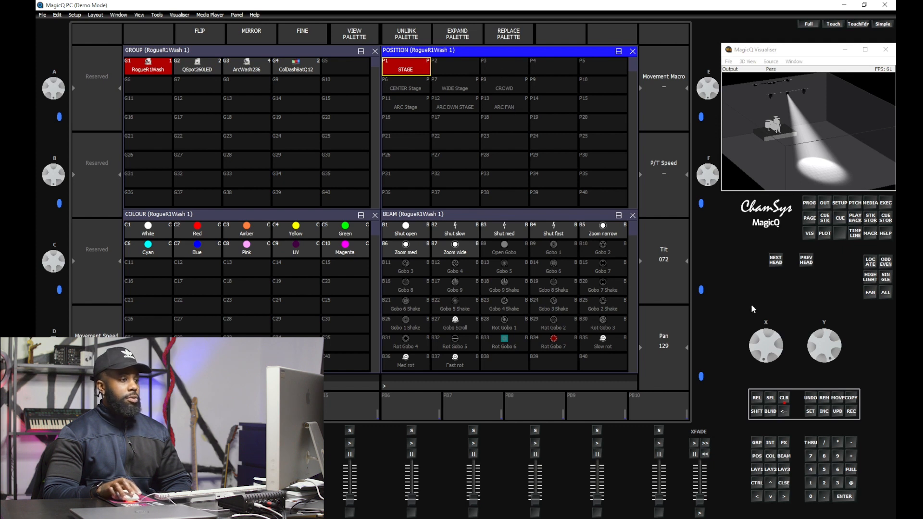
pyautogui.click(853, 413)
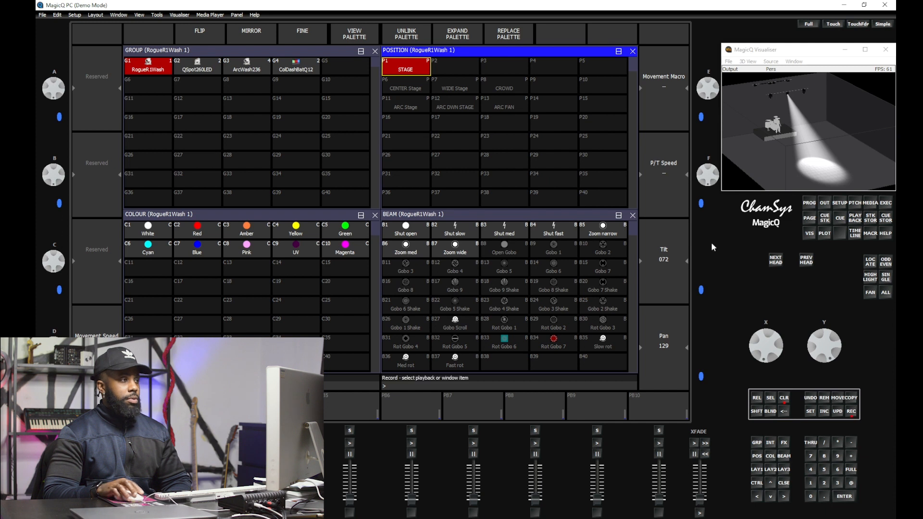
pyautogui.click(503, 67)
# - Name the position palette P3 CROWD
pyautogui.click(811, 413)
pyautogui.click(506, 59)
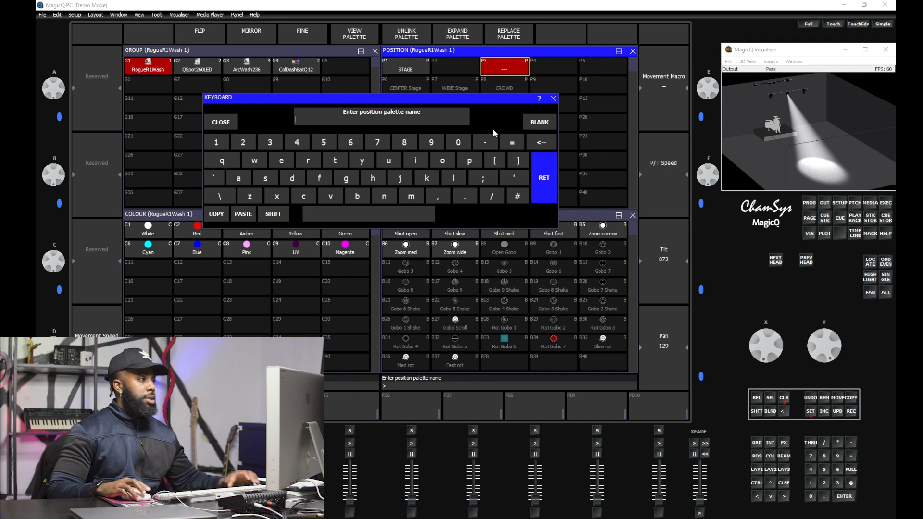
pyautogui.write('CROWD')
pyautogui.press('Return')
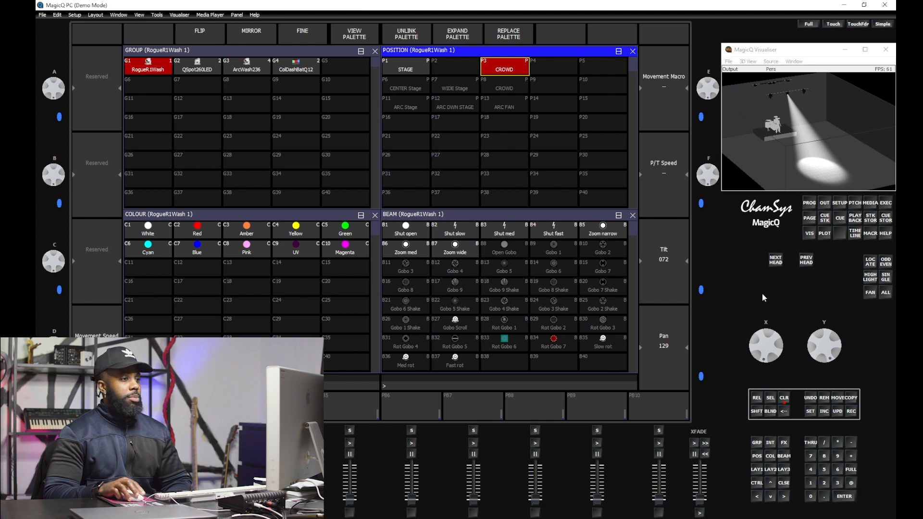
# - Tilt the RogueR1Wash to 173 towards the back of the stage, and record the position as palette P2
pyautogui.moveTo(818, 345); pyautogui.dragTo(803, 389)
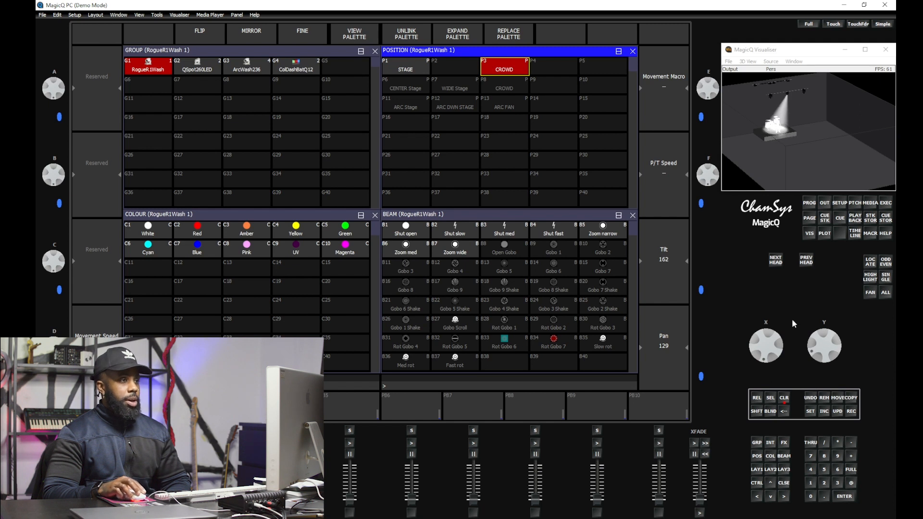
pyautogui.moveTo(799, 153); pyautogui.dragTo(858, 162)
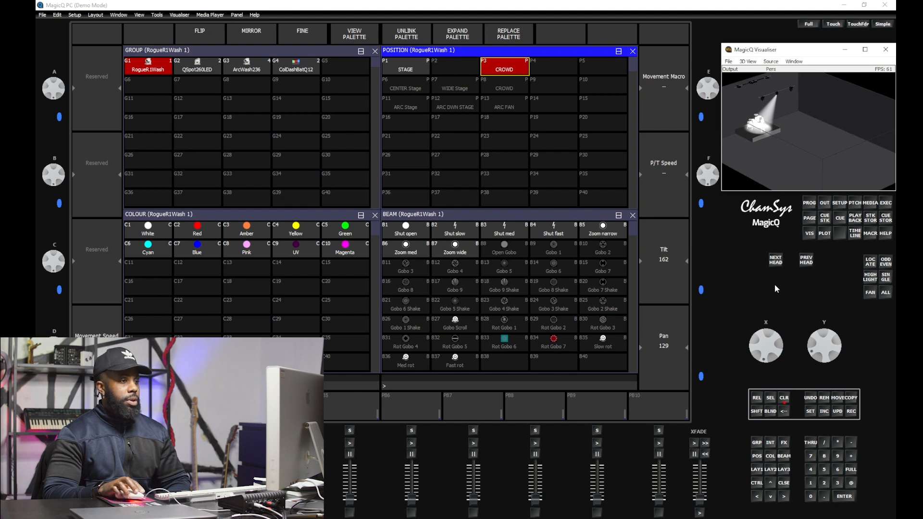
pyautogui.moveTo(822, 345); pyautogui.dragTo(823, 350)
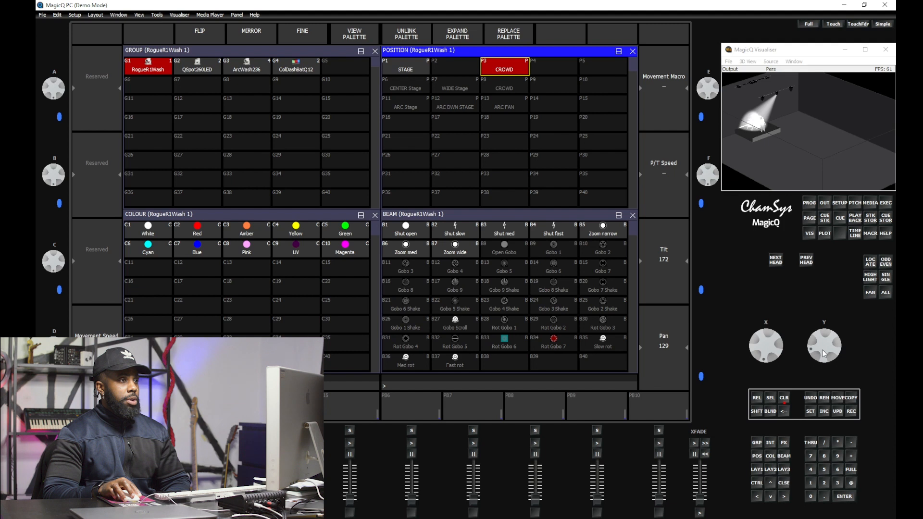
pyautogui.moveTo(822, 350); pyautogui.dragTo(823, 350)
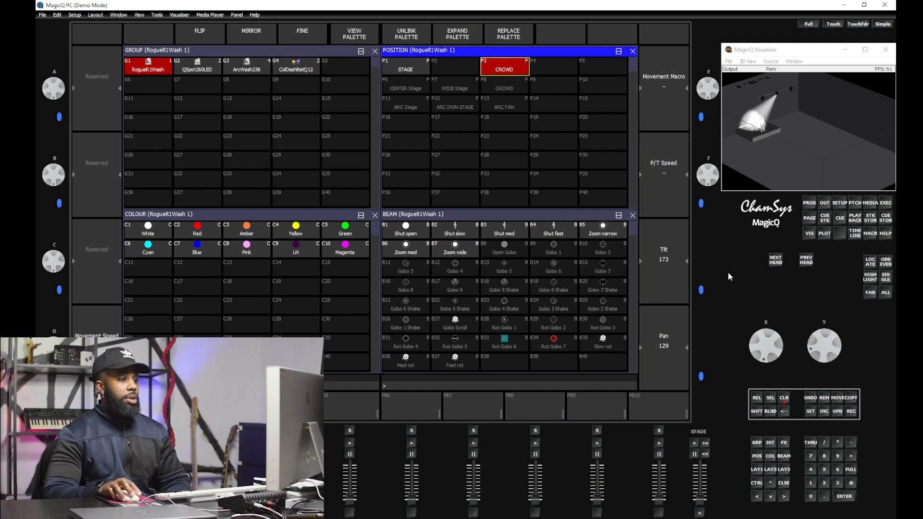
pyautogui.click(855, 414)
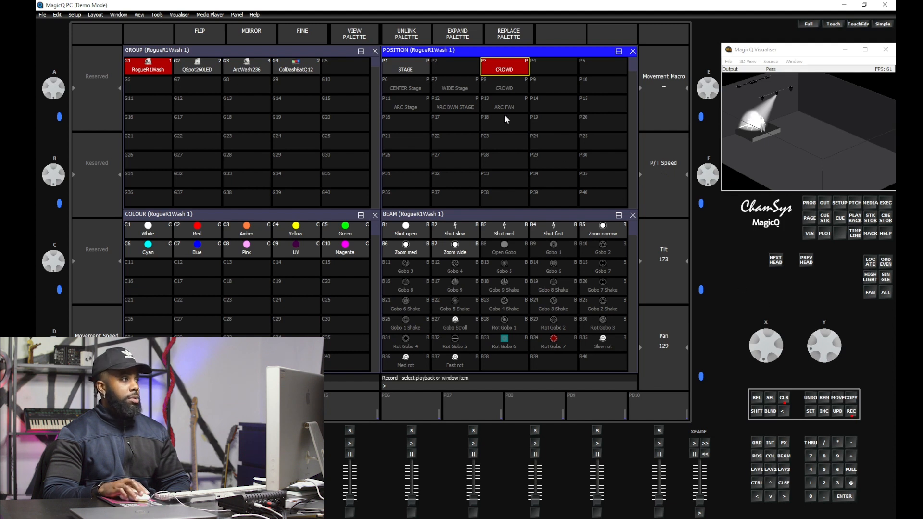
pyautogui.click(452, 68)
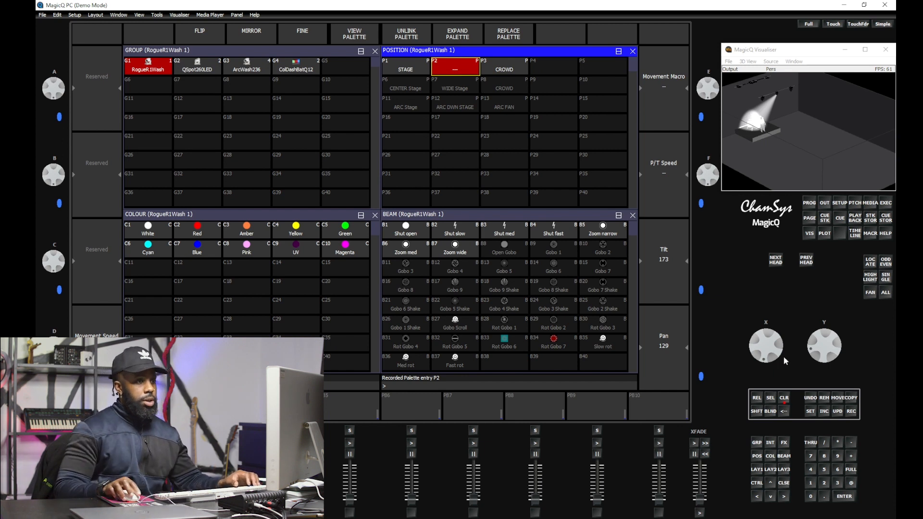
# - Name the position palette P2 UPSTAGE
pyautogui.click(811, 412)
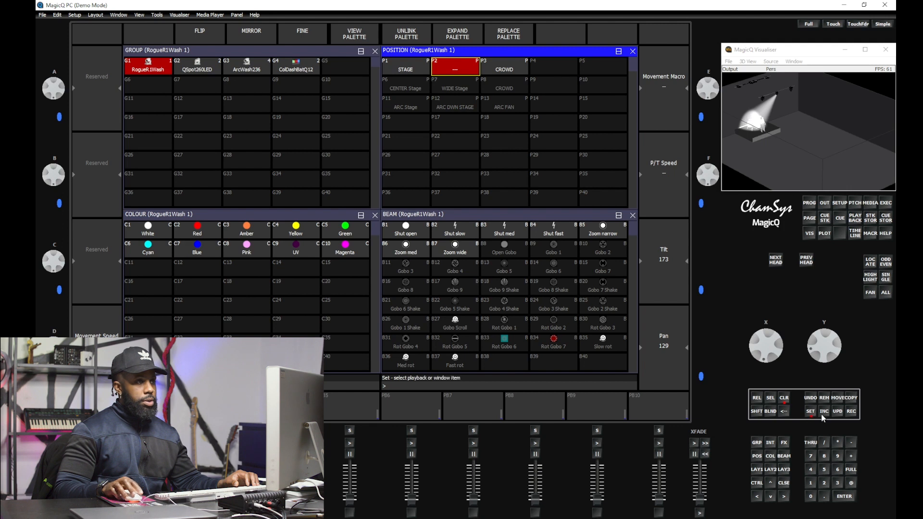
pyautogui.click(455, 69)
pyautogui.write('UPS')
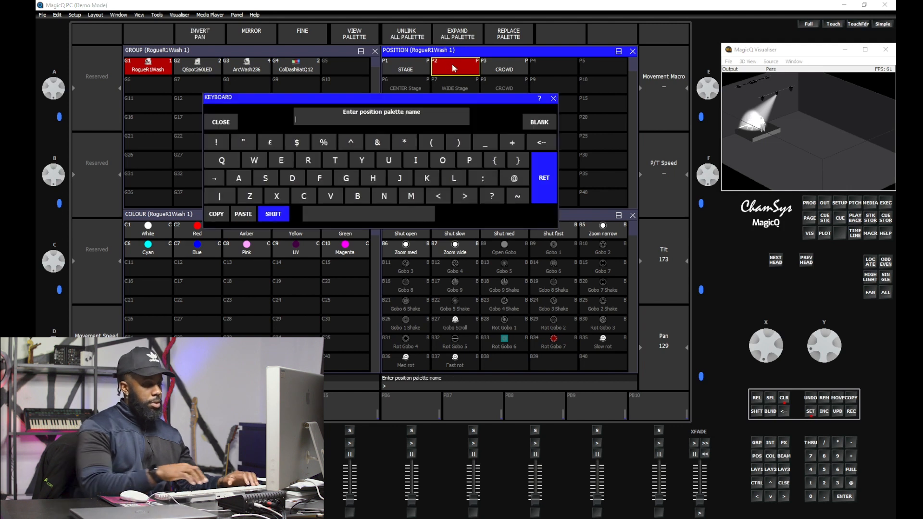
pyautogui.write('TAGE')
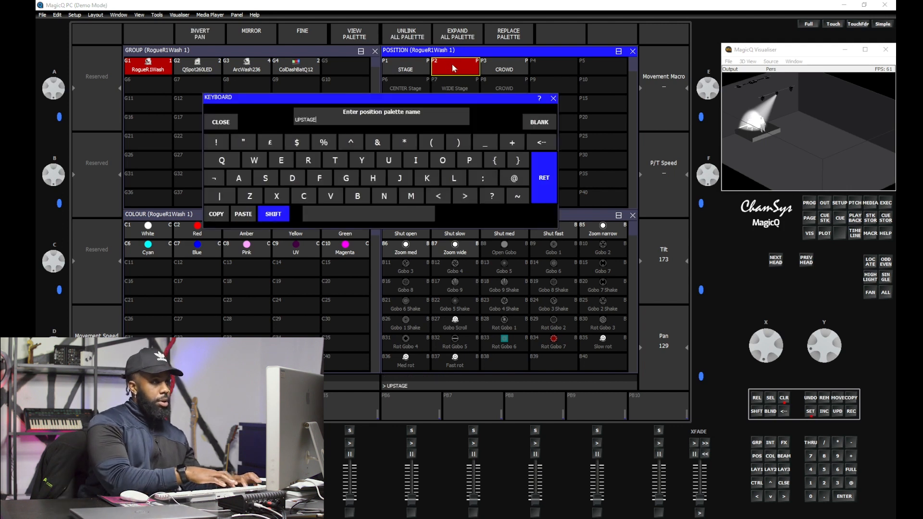
pyautogui.press('Return')
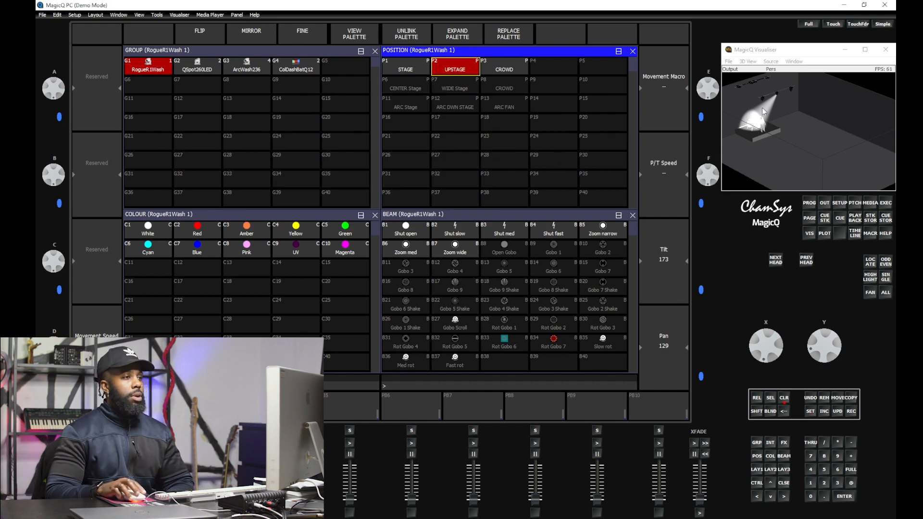
# - Tilt the RogueR1Wash to 152 towards the front of the stage, and record the position as palette P4
pyautogui.moveTo(817, 342); pyautogui.dragTo(818, 331)
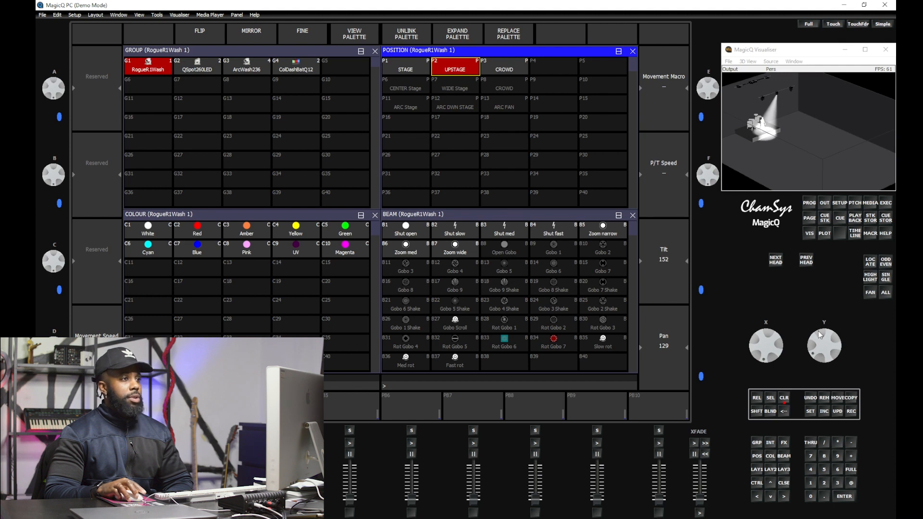
pyautogui.click(852, 412)
pyautogui.click(556, 69)
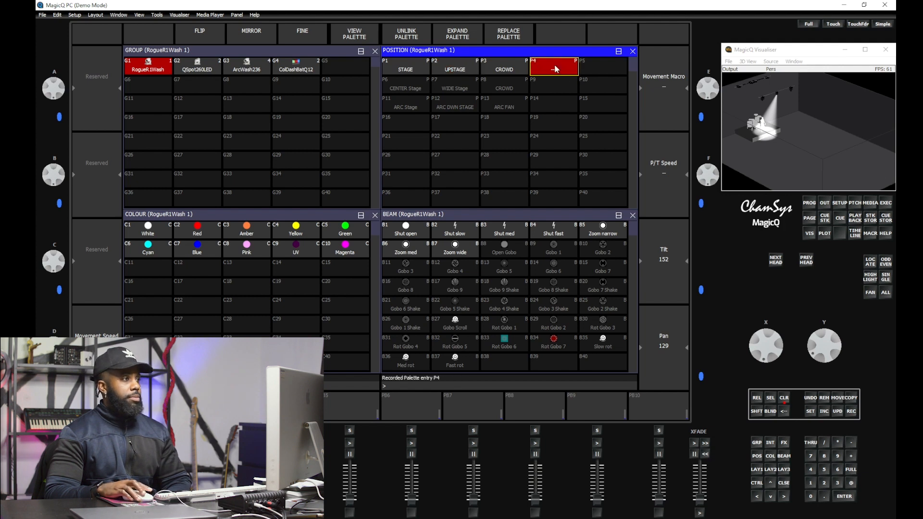
# - Name the position palette P4 DOWNSTAGE
pyautogui.click(811, 411)
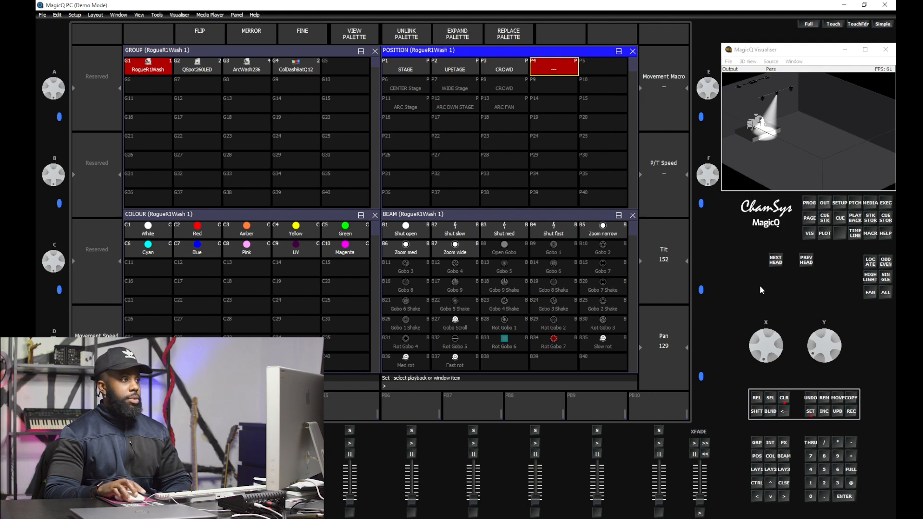
pyautogui.click(539, 62)
pyautogui.write('DOWNSTAGE')
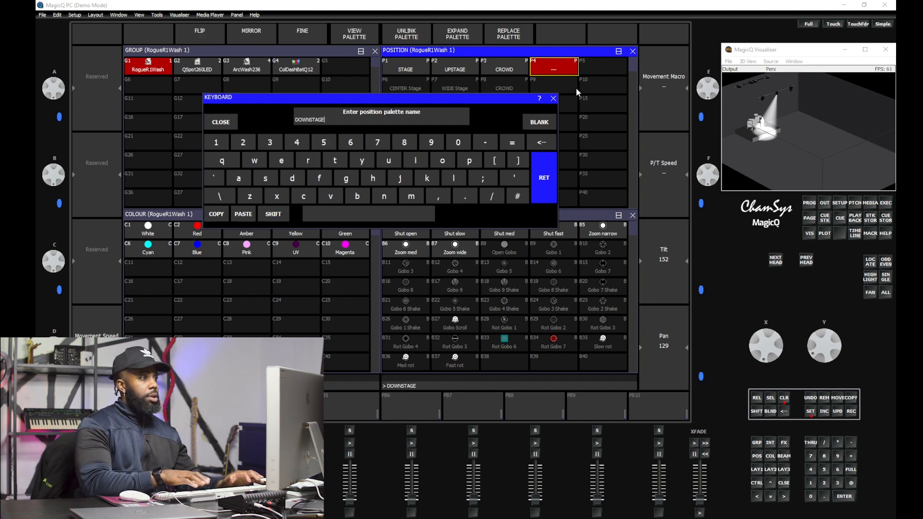
pyautogui.press('Return')
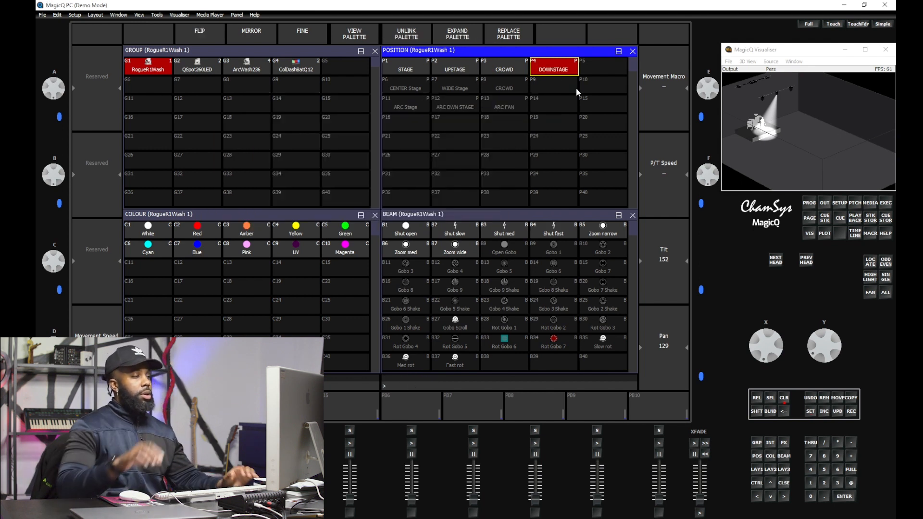
# - Recall the STAGE, UPSTAGE, CROWD and DOWNSTAGE position palettes in turn to check each one in the visualiser
pyautogui.click(404, 71)
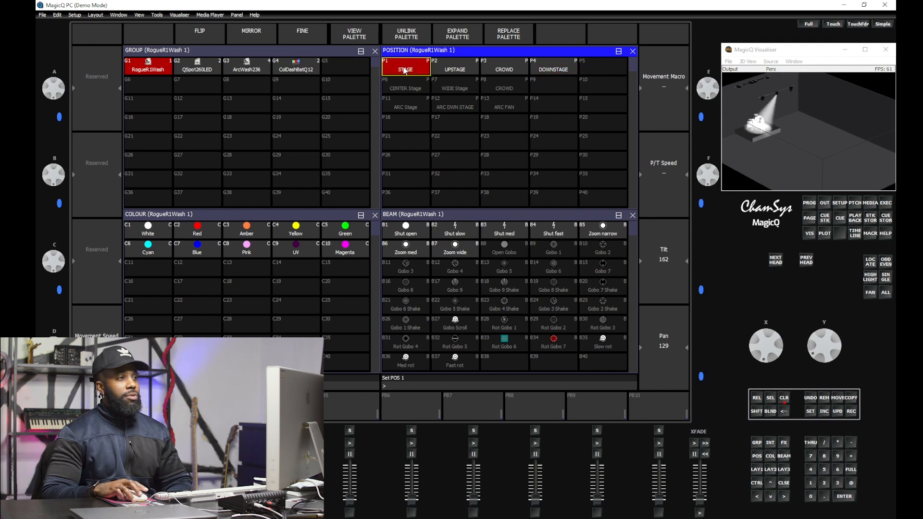
pyautogui.click(460, 72)
pyautogui.click(503, 71)
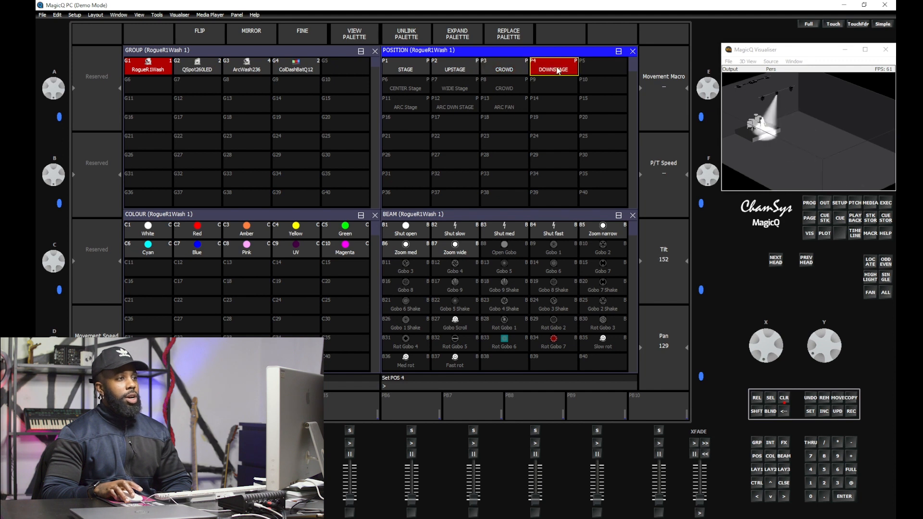
pyautogui.click(414, 68)
# - Clear the programmer, then reselect the RogueR1Wash group and bring up its colour attributes
pyautogui.click(782, 400)
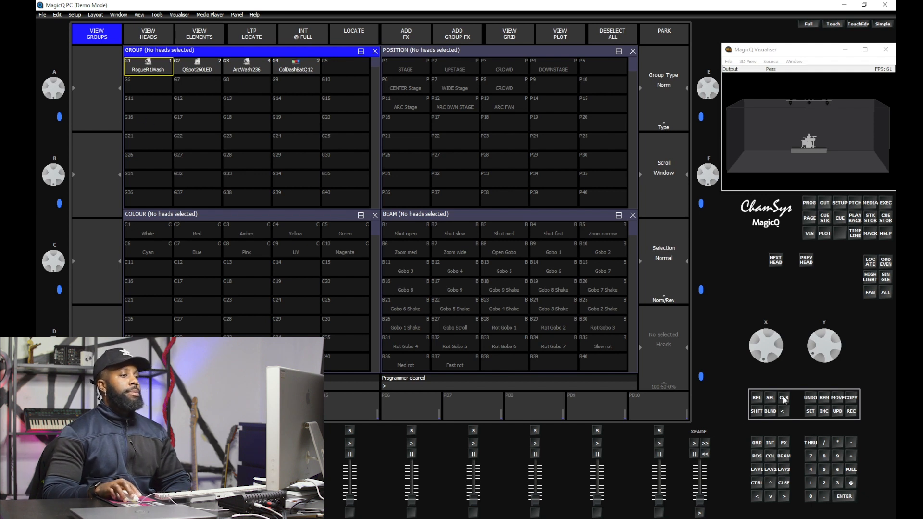
pyautogui.click(140, 70)
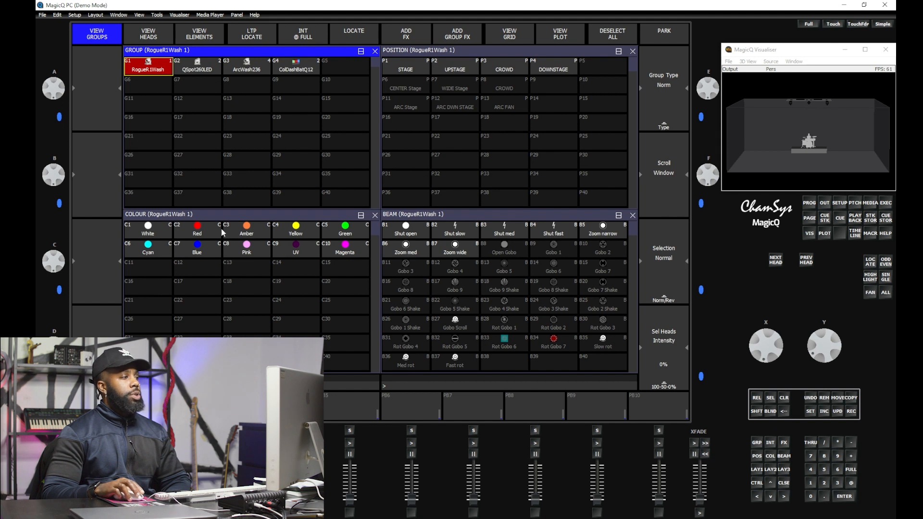
pyautogui.click(215, 215)
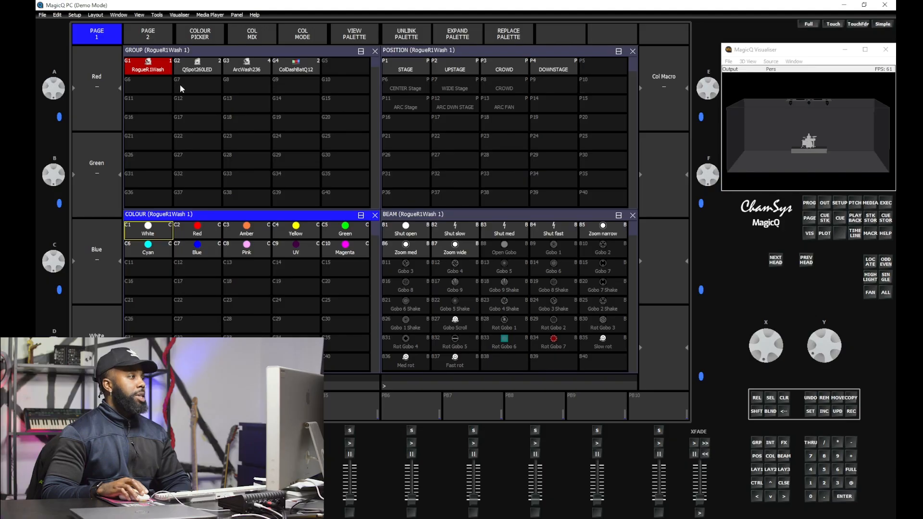
pyautogui.click(144, 69)
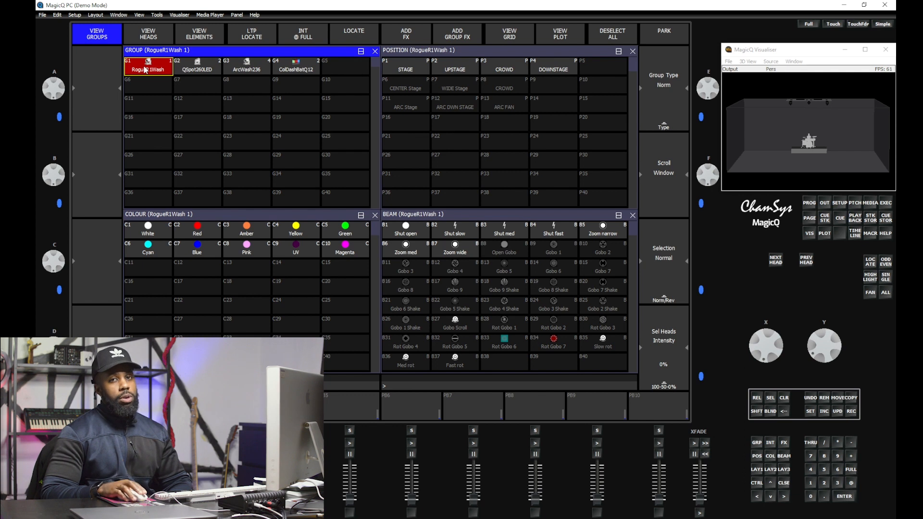
pyautogui.click(197, 216)
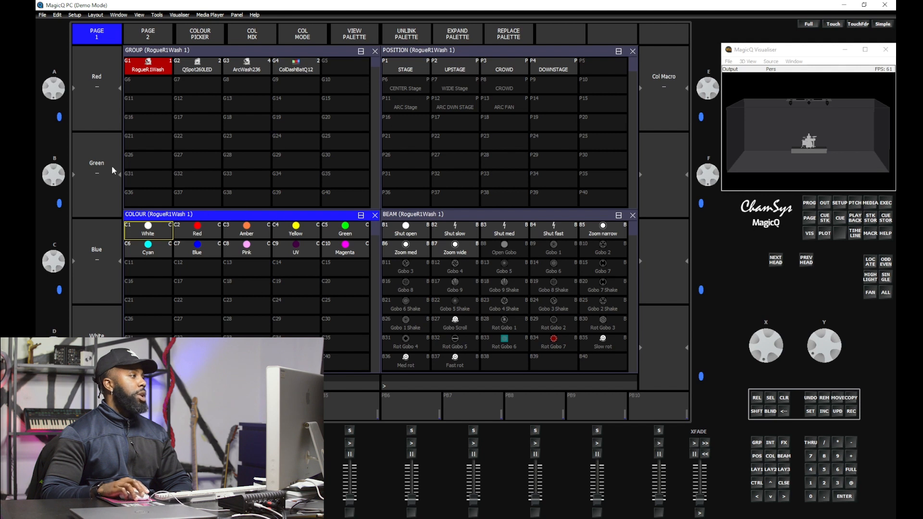
# - Raise the RogueR1Wash's red to 61.7% and bring the fixture up to full intensity
pyautogui.moveTo(53, 91); pyautogui.dragTo(79, 76)
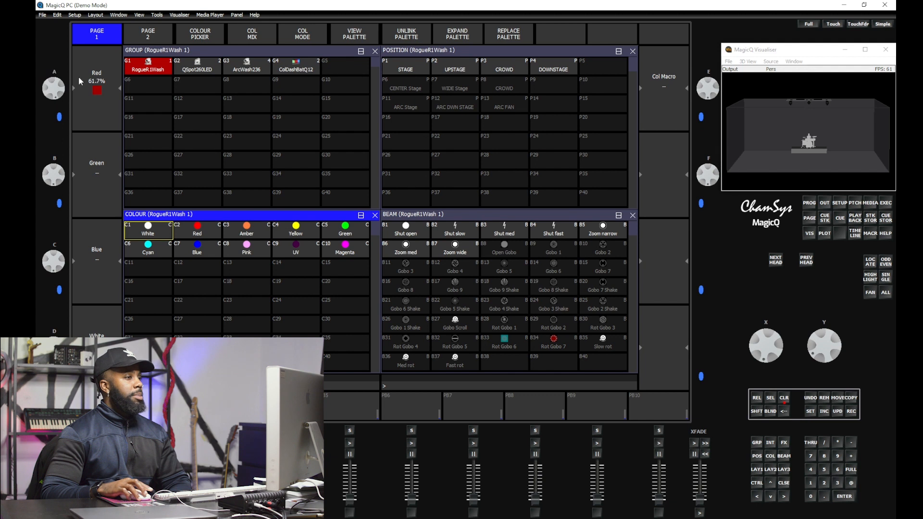
pyautogui.click(852, 483)
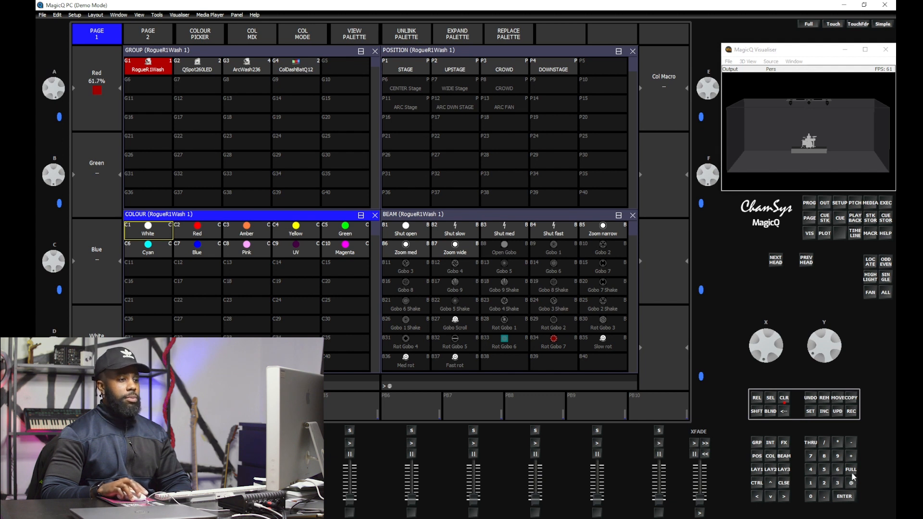
pyautogui.click(845, 496)
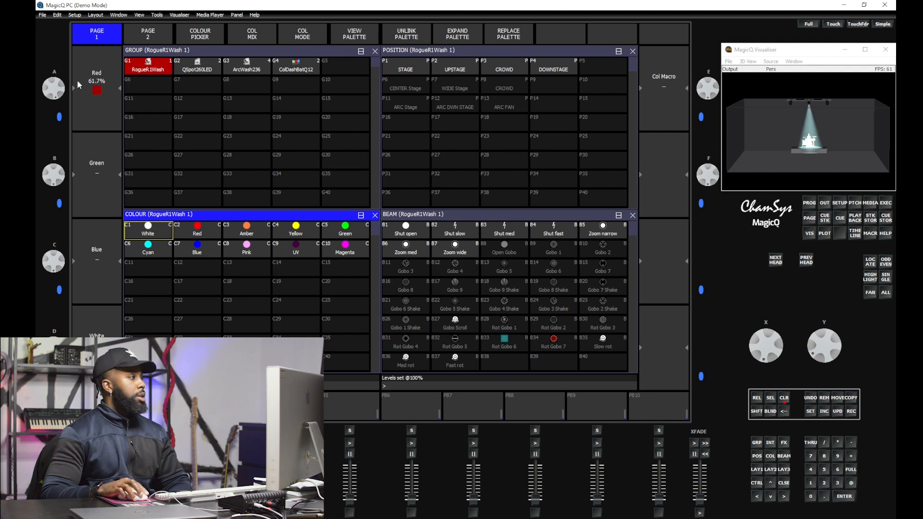
# - Mix a red beam on the RogueR1Wash with red at 98.4% and green and blue at 0%
pyautogui.moveTo(48, 88); pyautogui.dragTo(53, 56)
pyautogui.moveTo(53, 91); pyautogui.dragTo(45, 203)
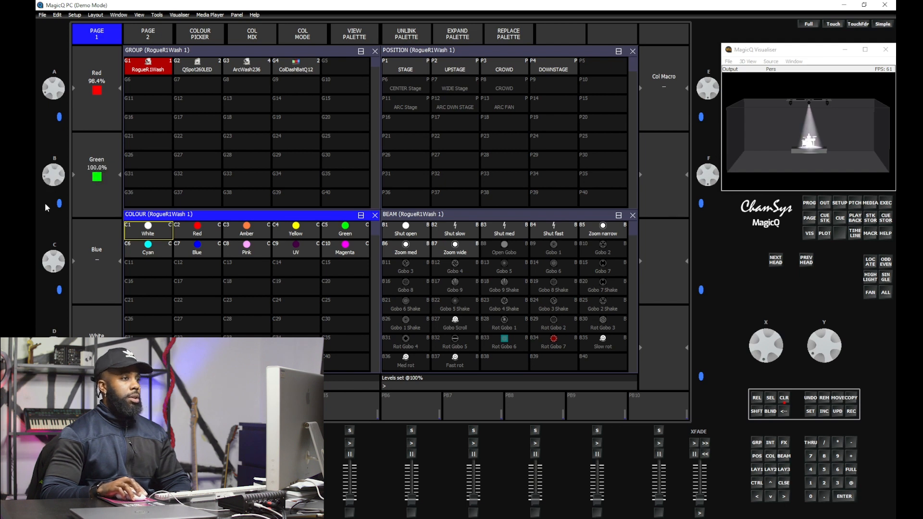
pyautogui.moveTo(58, 171); pyautogui.dragTo(57, 111)
pyautogui.moveTo(53, 226); pyautogui.dragTo(45, 207)
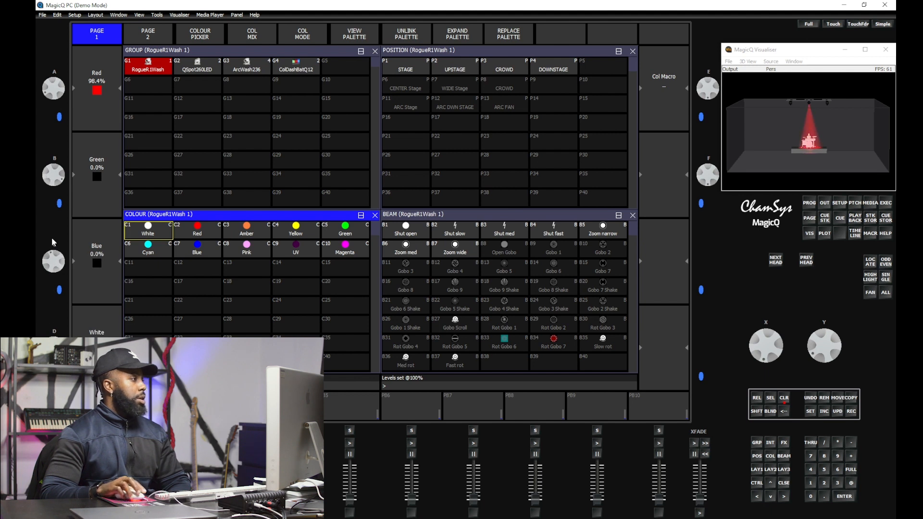
# - Mix a purple beam on the RogueR1Wash with red at 68.0%, green at 53.5% and blue at 99.6%
pyautogui.moveTo(54, 90); pyautogui.dragTo(39, 119)
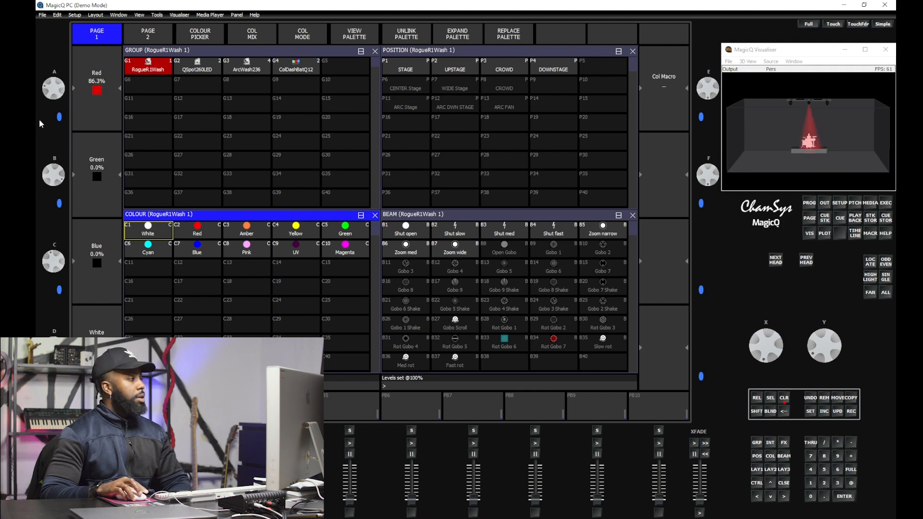
pyautogui.moveTo(56, 180); pyautogui.dragTo(58, 214)
pyautogui.moveTo(53, 260); pyautogui.dragTo(45, 301)
pyautogui.moveTo(58, 174); pyautogui.dragTo(60, 147)
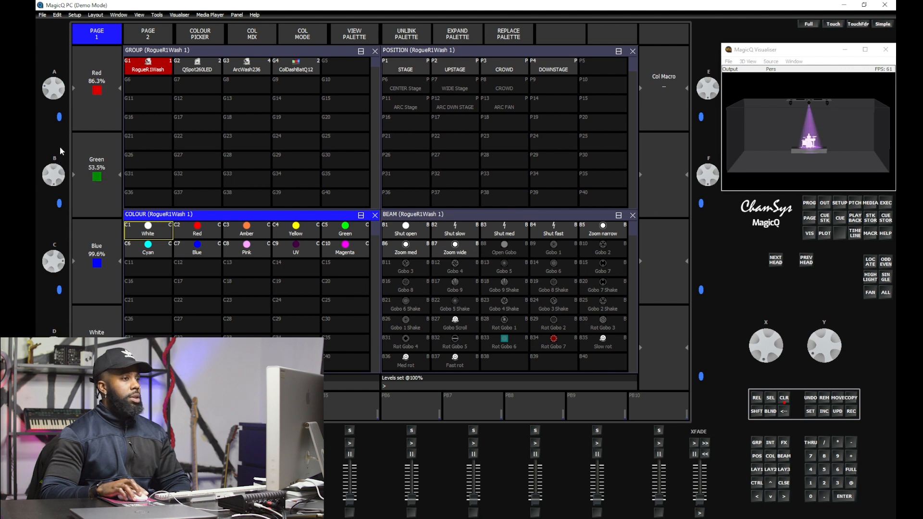
pyautogui.moveTo(47, 94); pyautogui.dragTo(47, 76)
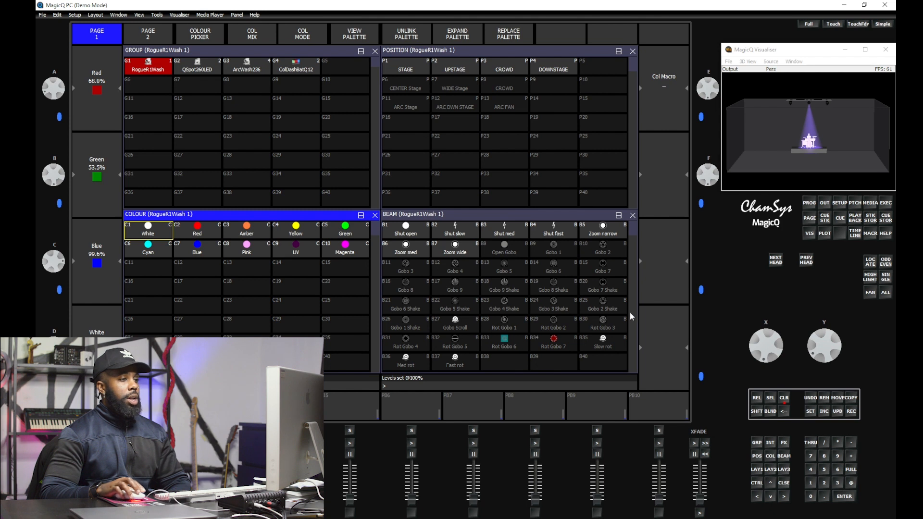
# - Record the purple mix as colour palette C11 and name it Purple
pyautogui.click(855, 411)
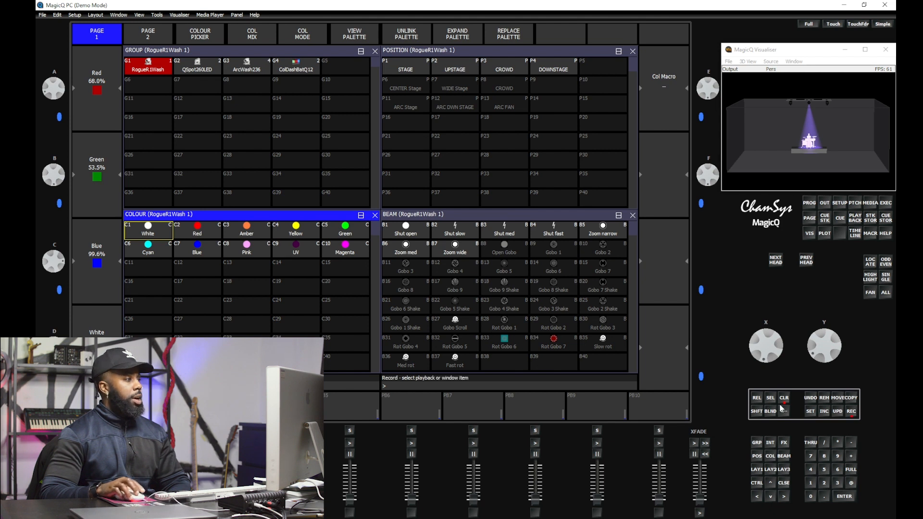
pyautogui.click(146, 268)
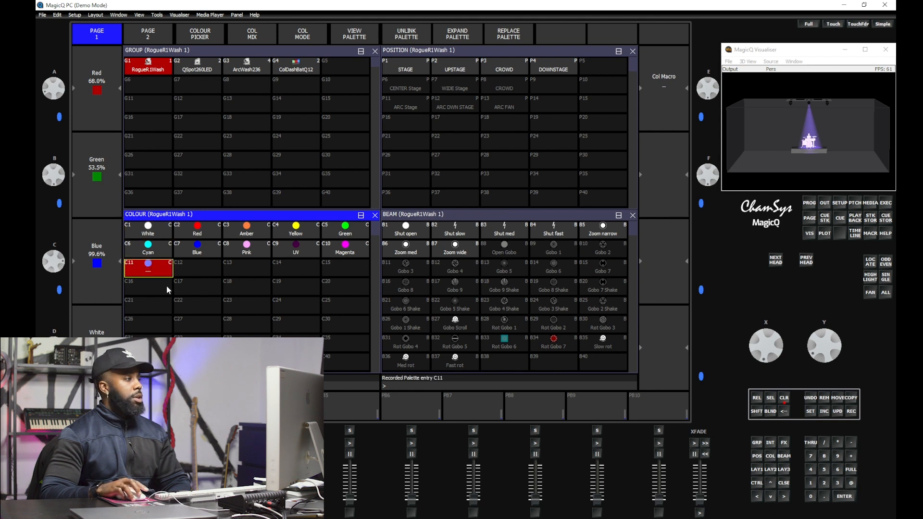
pyautogui.click(810, 412)
pyautogui.click(144, 273)
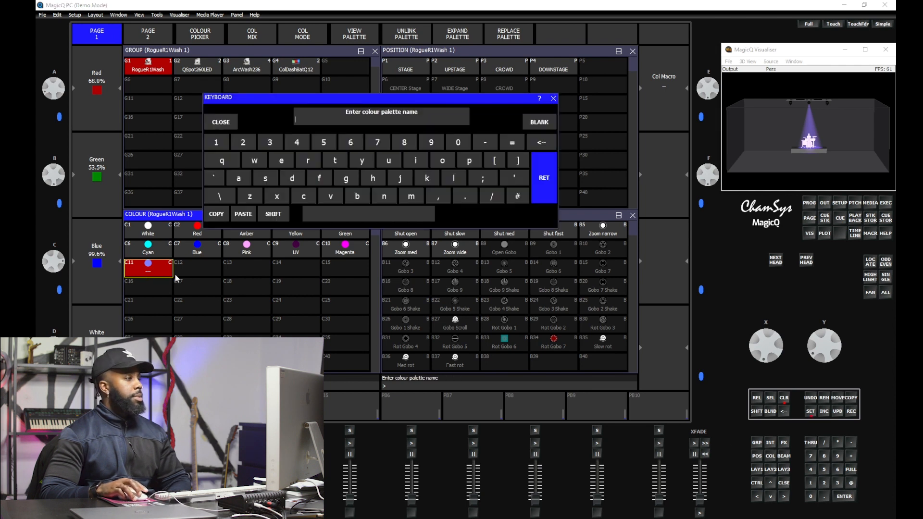
pyautogui.write('Pur')
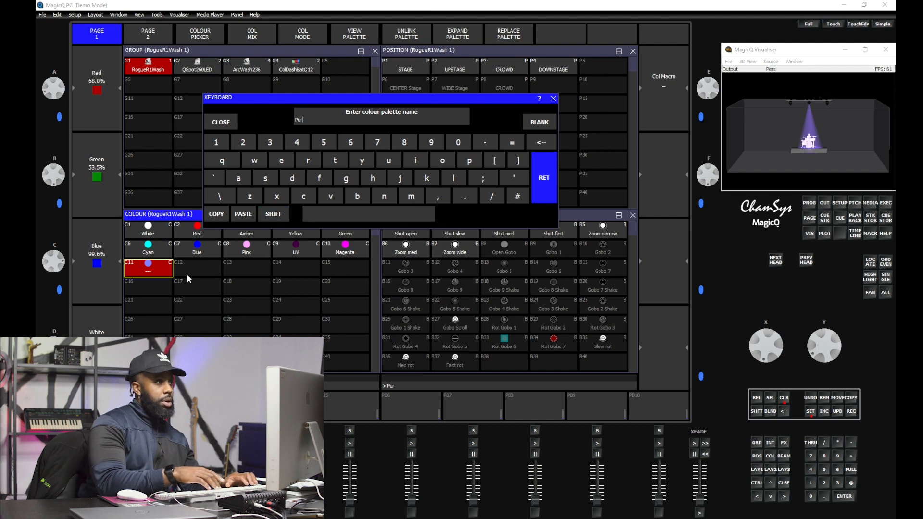
pyautogui.write('ple')
pyautogui.press('Return')
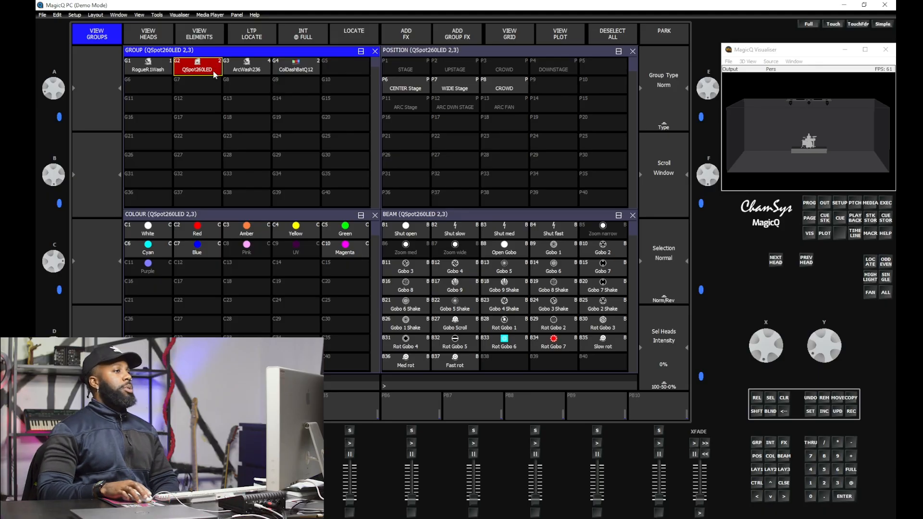
# - Bring the QSpot260LED group to full intensity and add the figof8 position FX to it
pyautogui.click(852, 470)
pyautogui.click(845, 497)
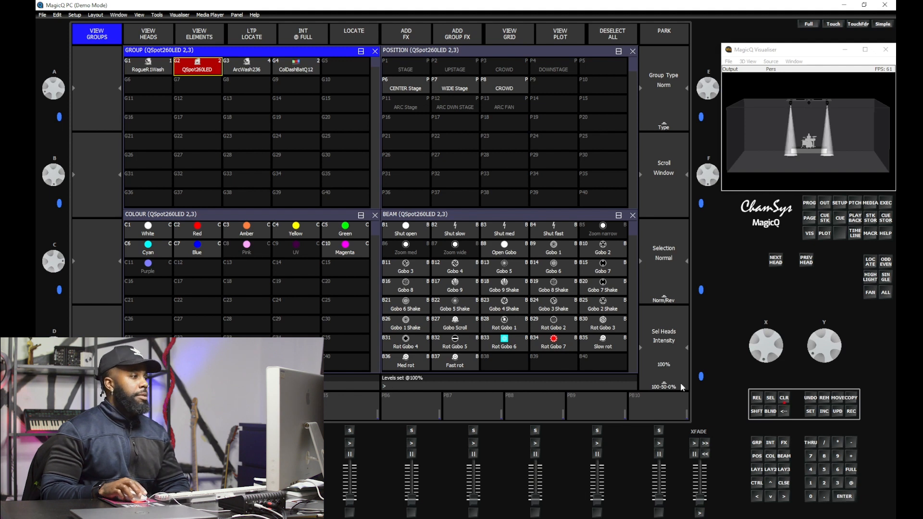
pyautogui.click(405, 37)
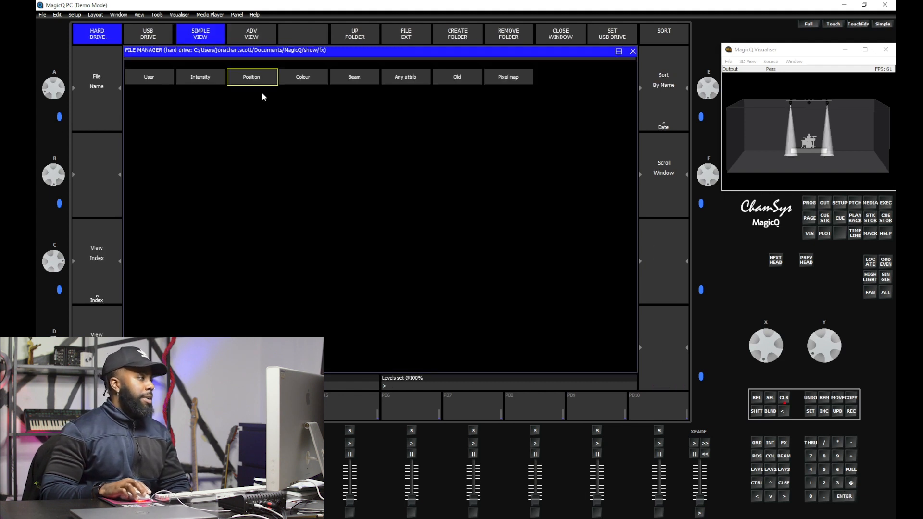
pyautogui.click(252, 78)
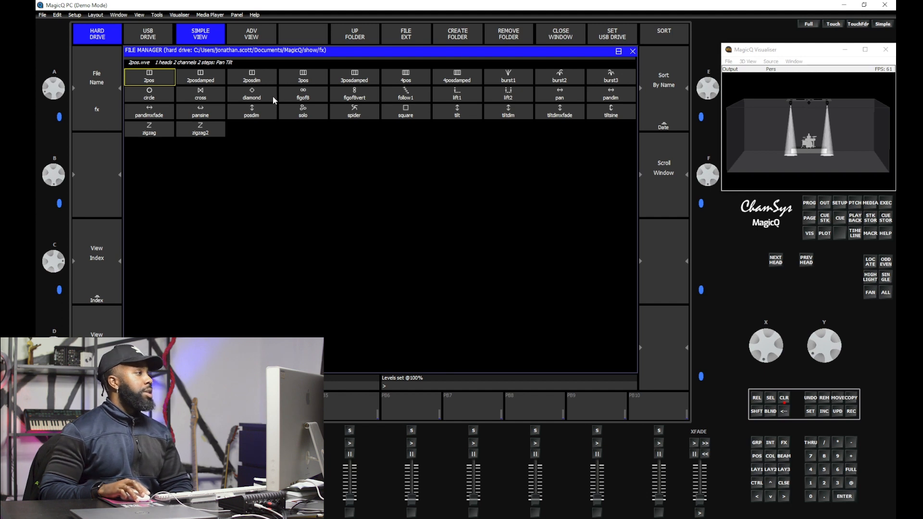
pyautogui.click(300, 99)
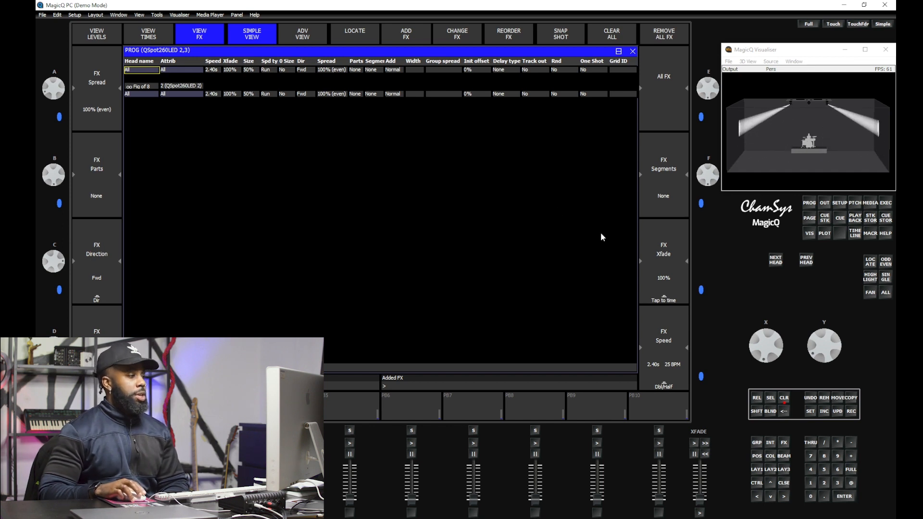
pyautogui.click(633, 52)
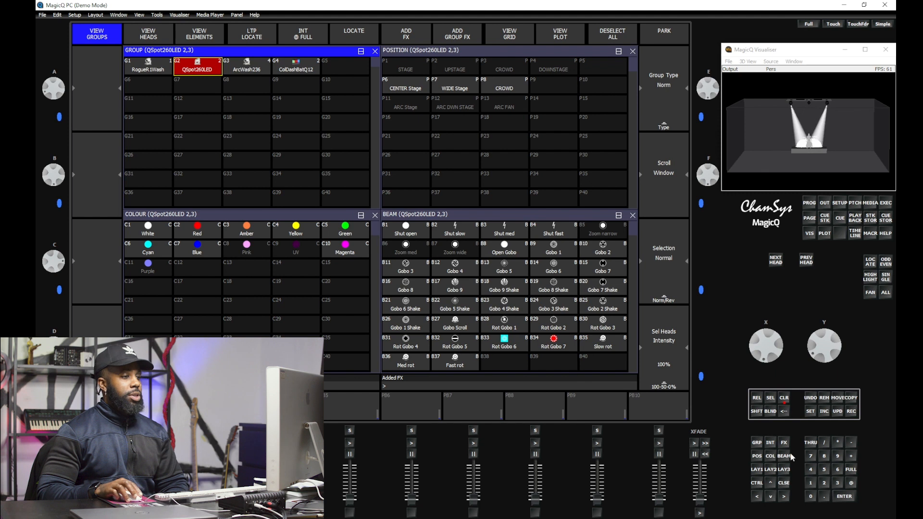
# - Record the figure-of-eight effect as FX palette F1 named Spots FIG8 and clear the programmer
pyautogui.click(770, 470)
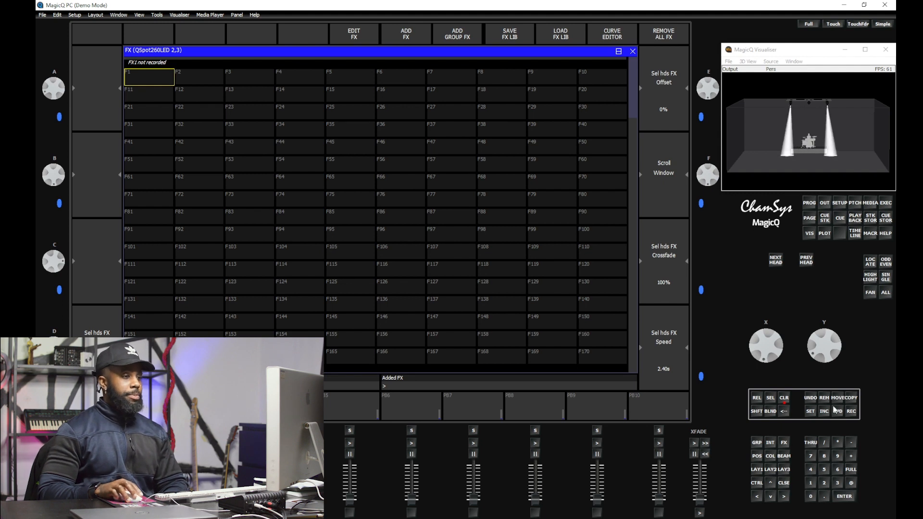
pyautogui.click(852, 413)
pyautogui.click(159, 81)
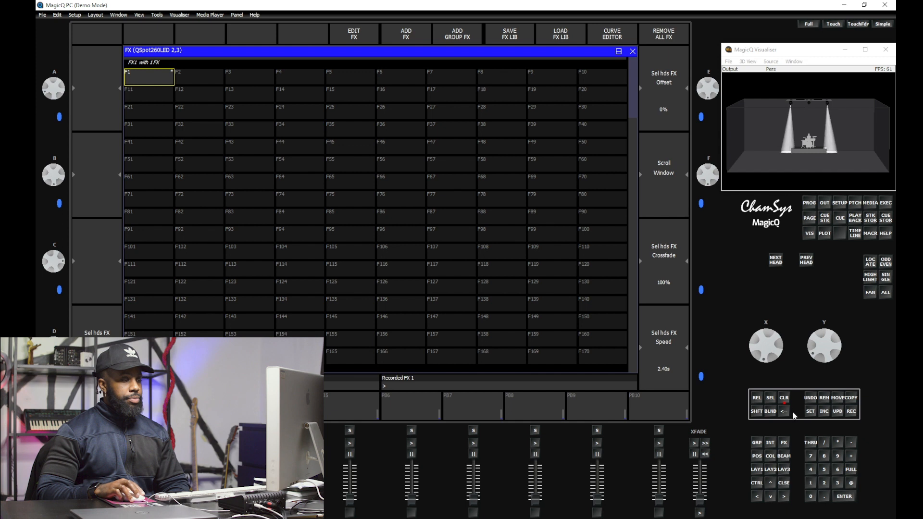
pyautogui.click(809, 412)
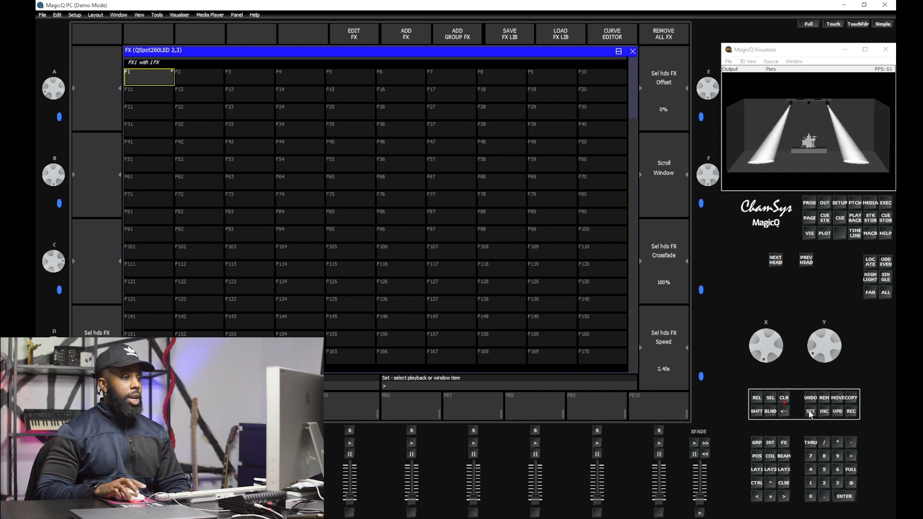
pyautogui.click(138, 85)
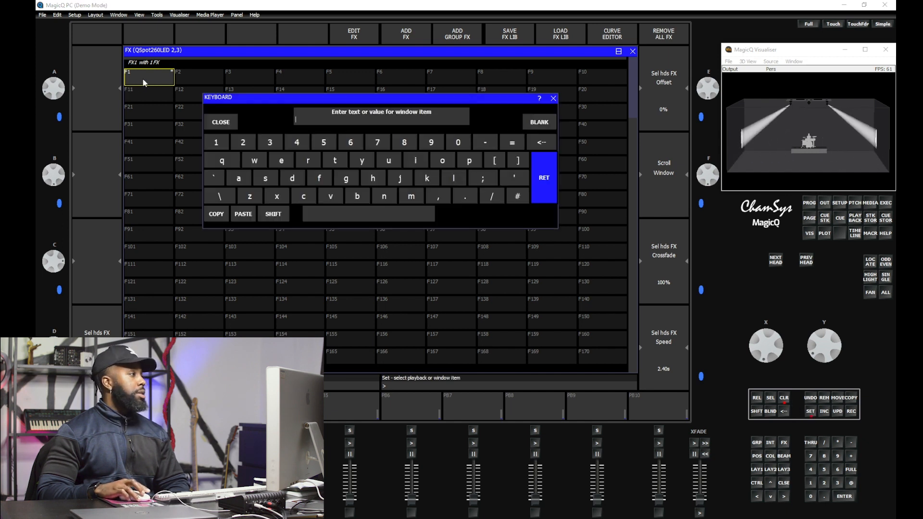
pyautogui.write('Spots F')
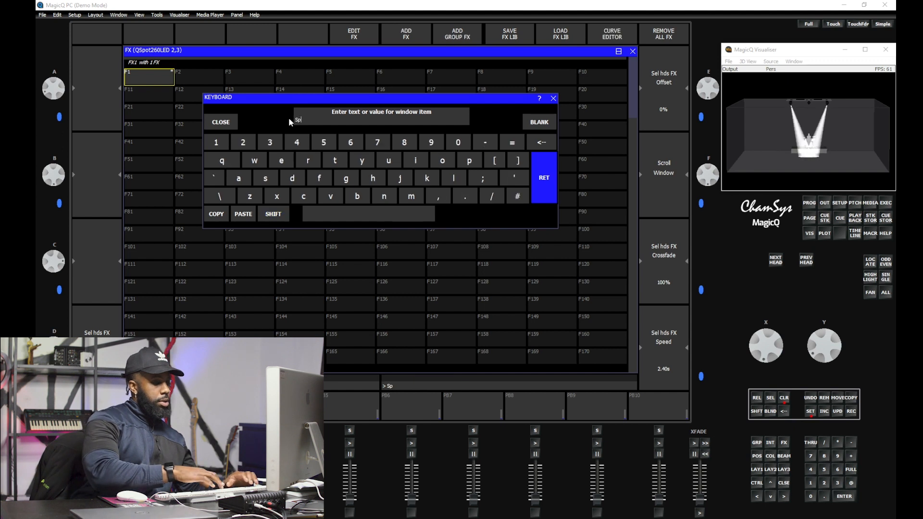
pyautogui.write('IG8')
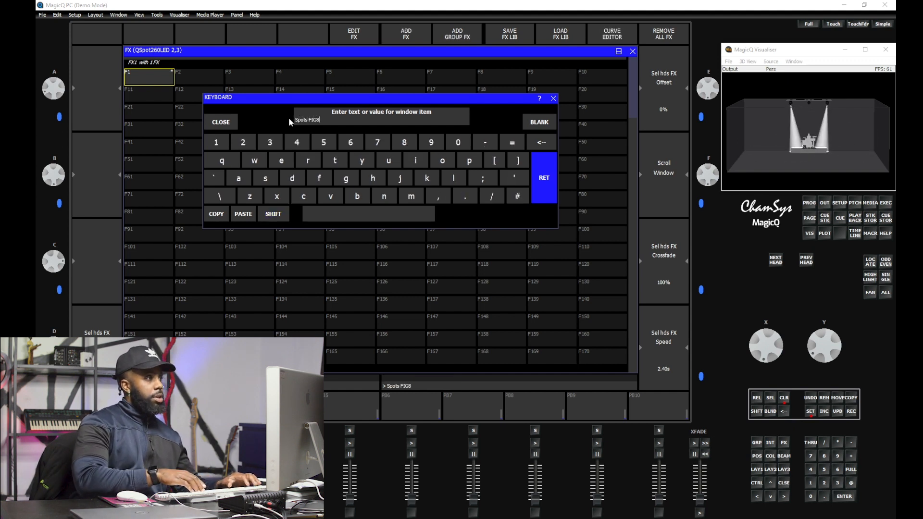
pyautogui.press('Return')
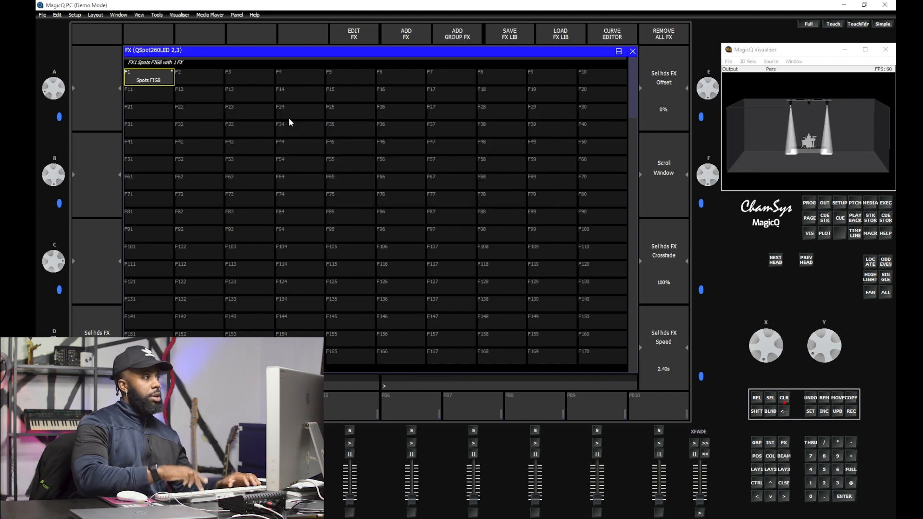
pyautogui.click(784, 399)
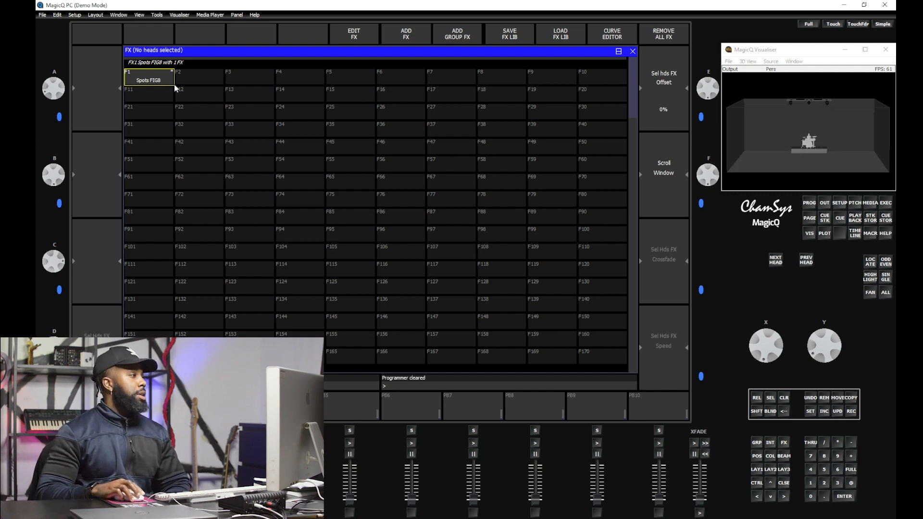
# - Test the Spots FIG8 effect by activating it and bringing the QSpot260LED group to full intensity
pyautogui.click(156, 81)
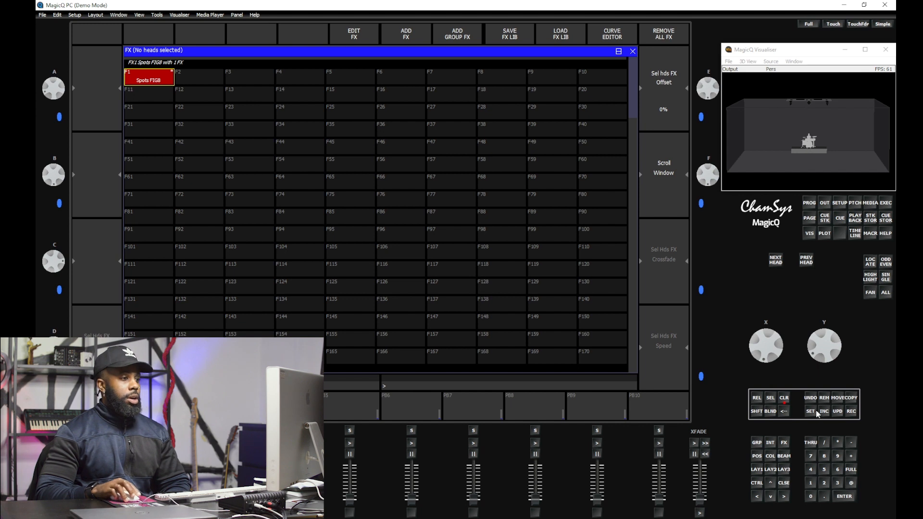
pyautogui.click(758, 470)
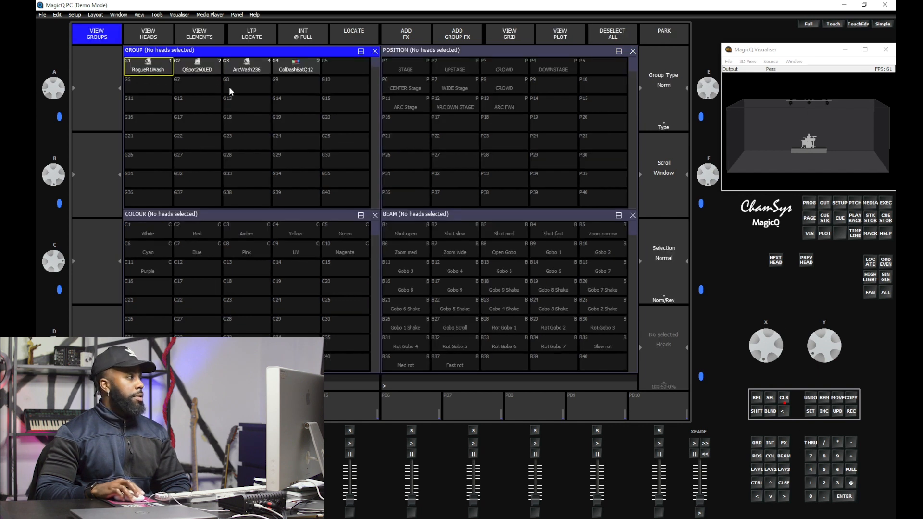
pyautogui.click(201, 71)
pyautogui.click(849, 482)
pyautogui.click(851, 469)
pyautogui.click(845, 497)
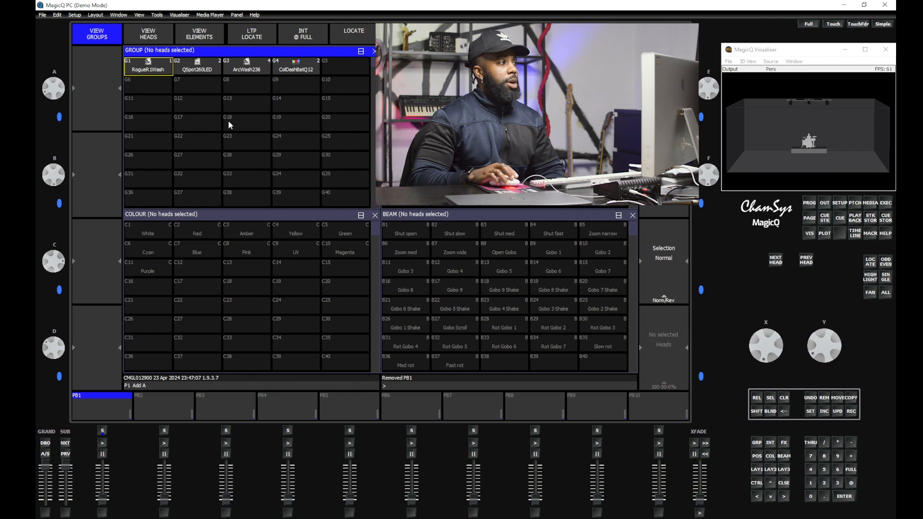
# - Bring the RogueR1Wash to full intensity and record it as a cue on playback PB1
pyautogui.click(148, 64)
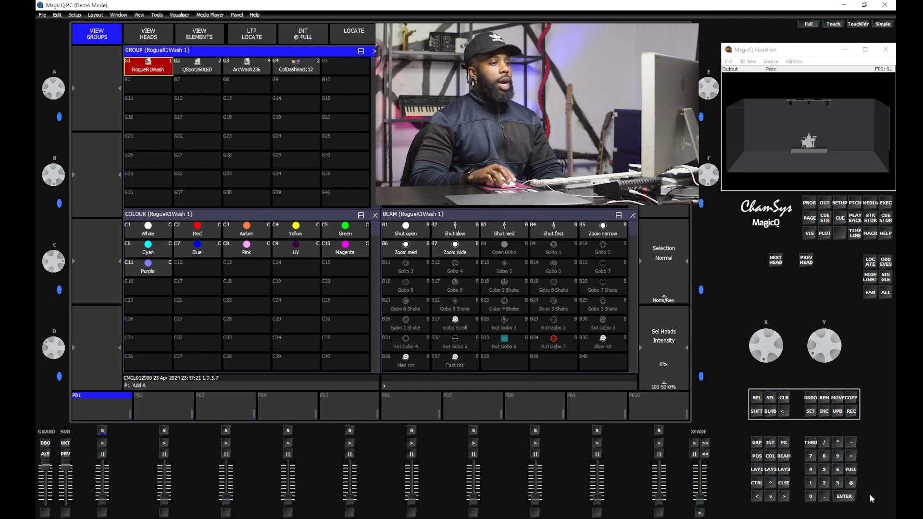
pyautogui.click(298, 39)
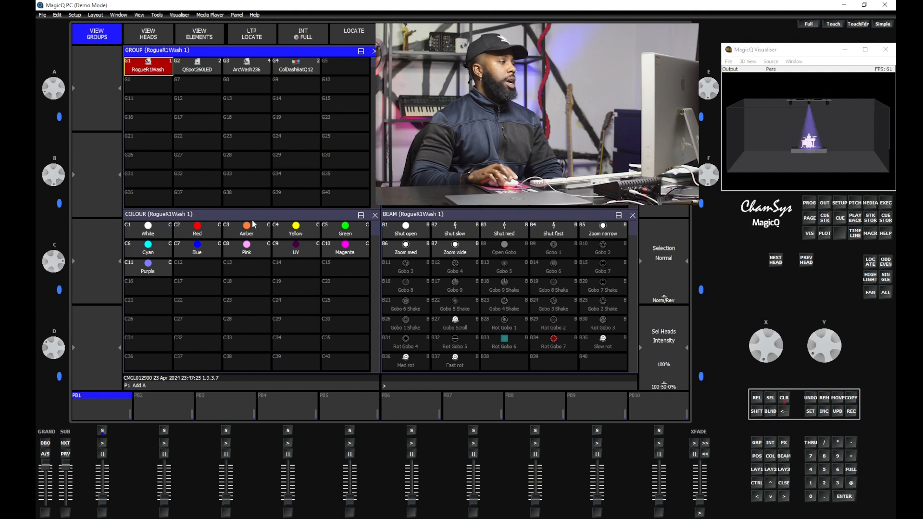
pyautogui.click(854, 413)
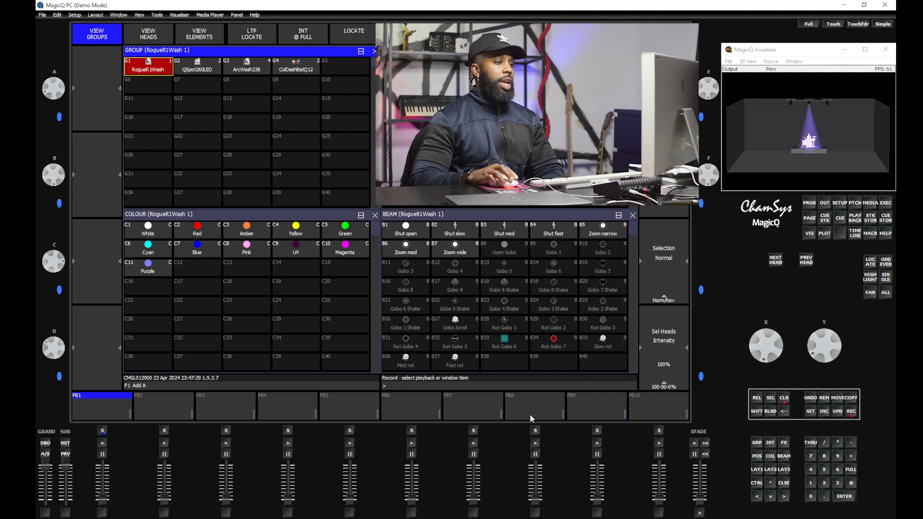
pyautogui.click(102, 431)
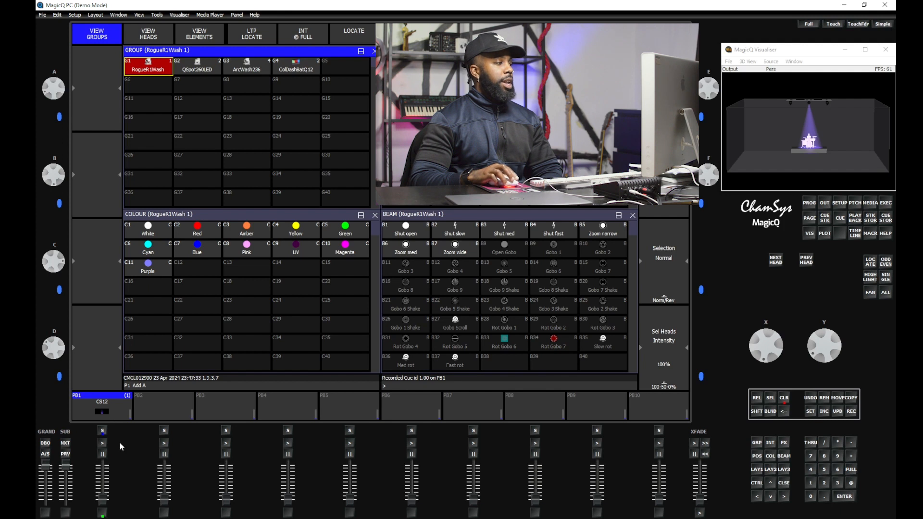
# - Name playback PB1 R1 Wash INT
pyautogui.click(812, 413)
pyautogui.click(103, 401)
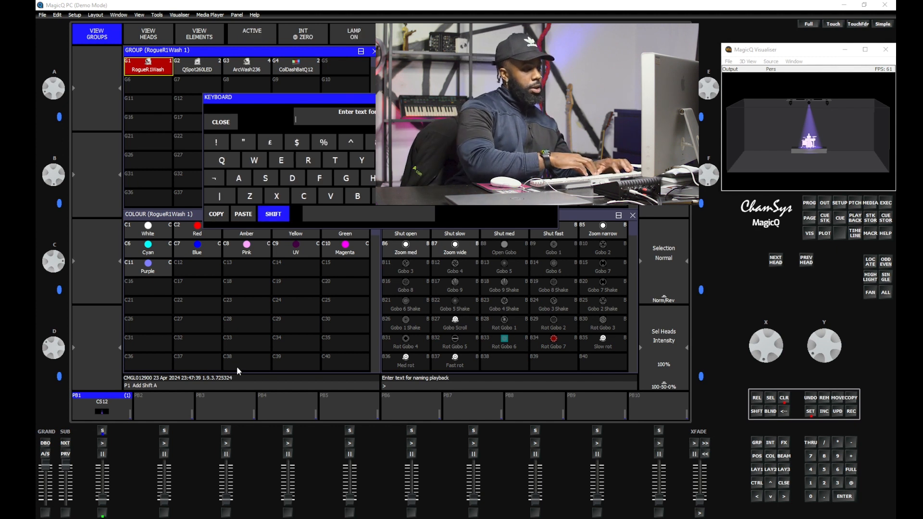
pyautogui.write('R! Wash INT')
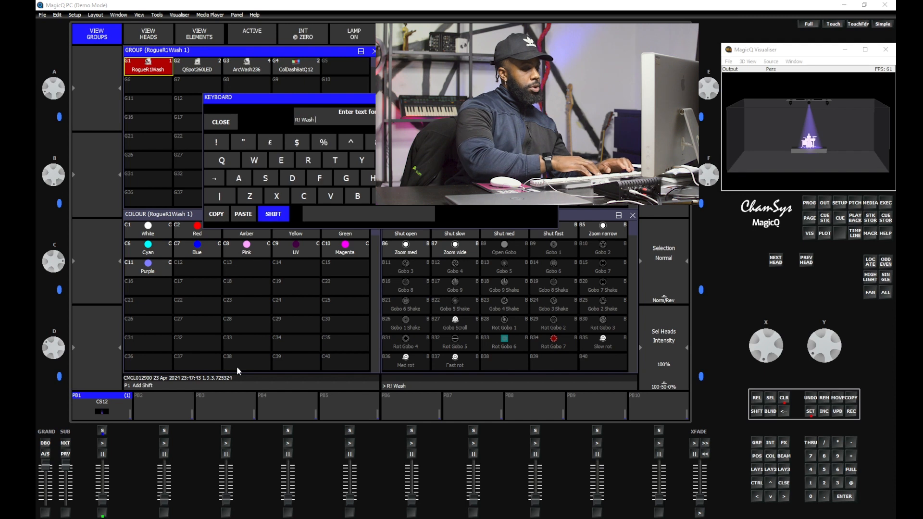
pyautogui.press('Return')
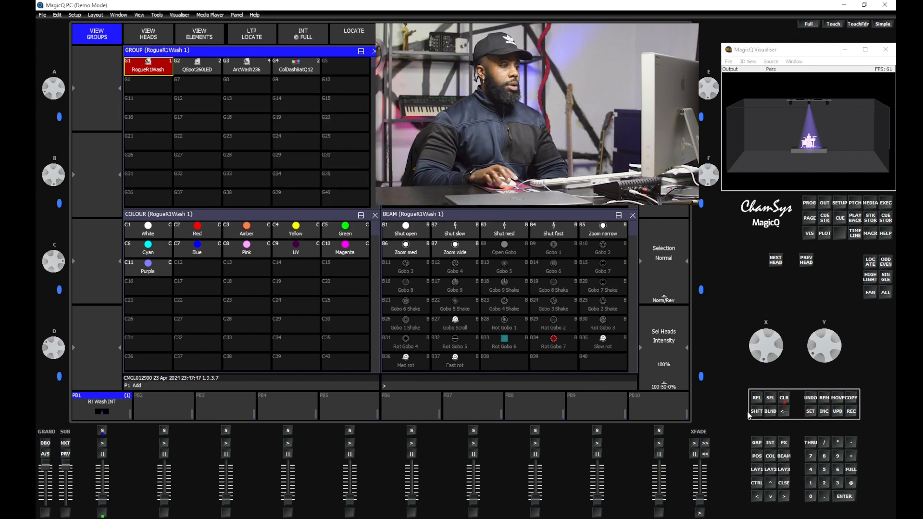
pyautogui.click(811, 412)
pyautogui.click(105, 403)
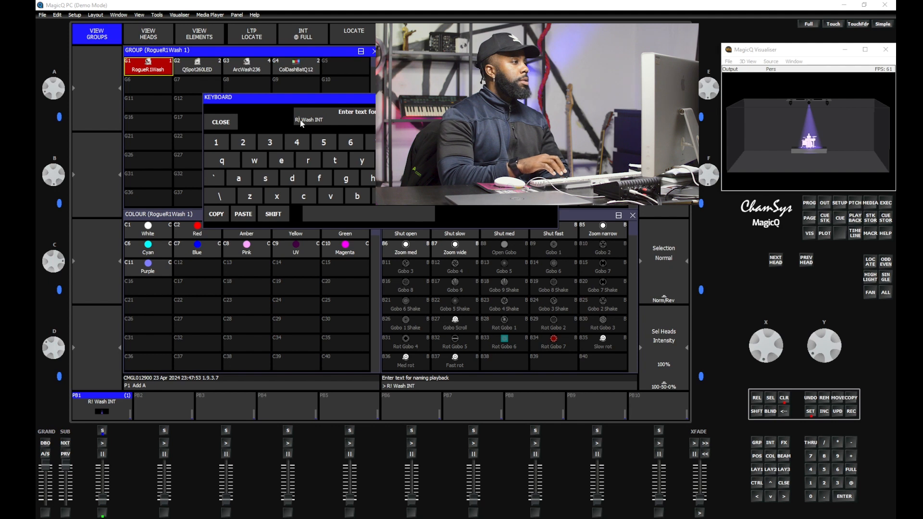
pyautogui.press('BackSpace')
pyautogui.write('1')
pyautogui.press('Return')
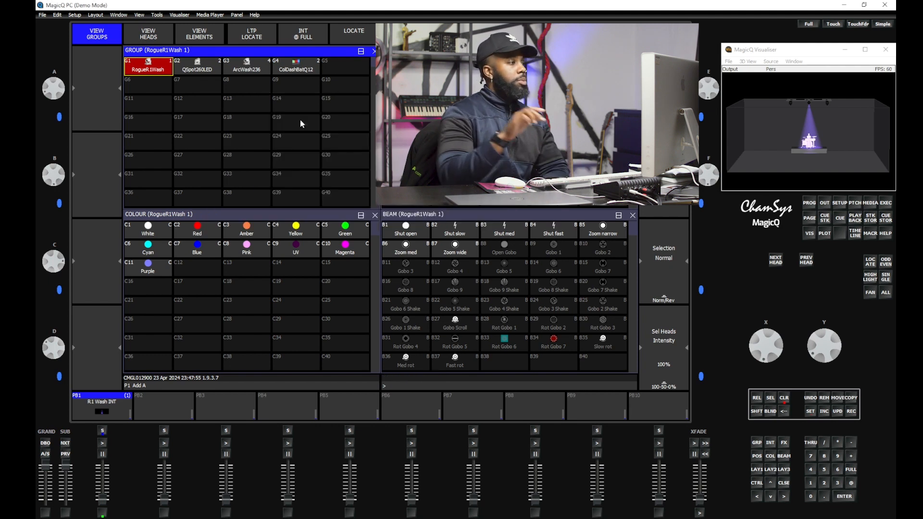
# - Clear the programmer and bring only the QSpot260LED group up to full intensity
pyautogui.click(191, 68)
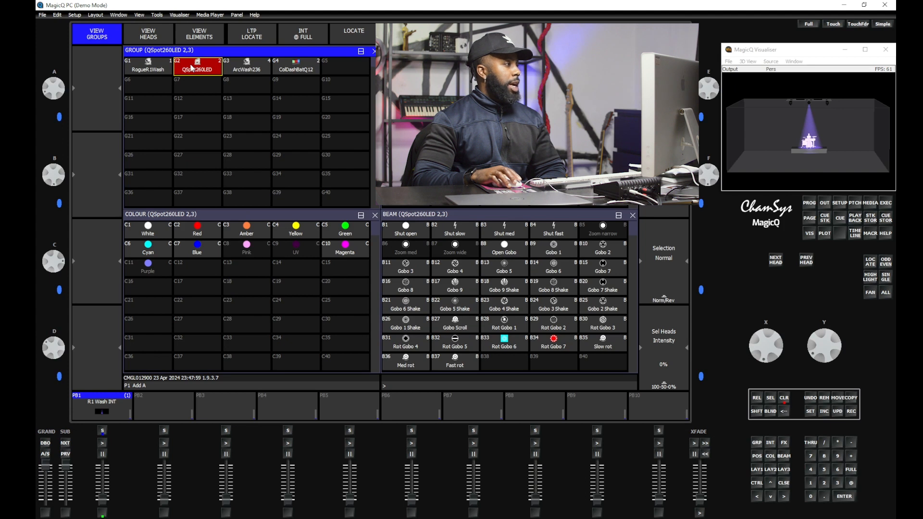
pyautogui.click(786, 396)
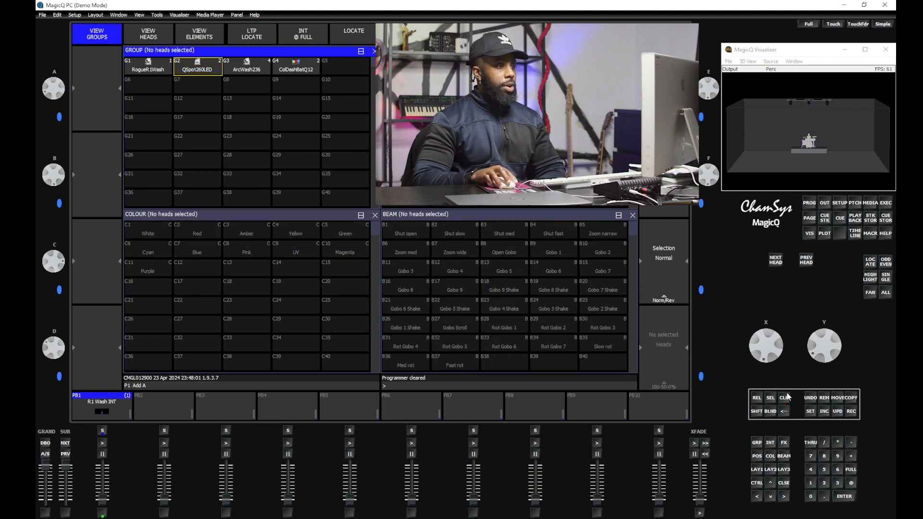
pyautogui.click(212, 71)
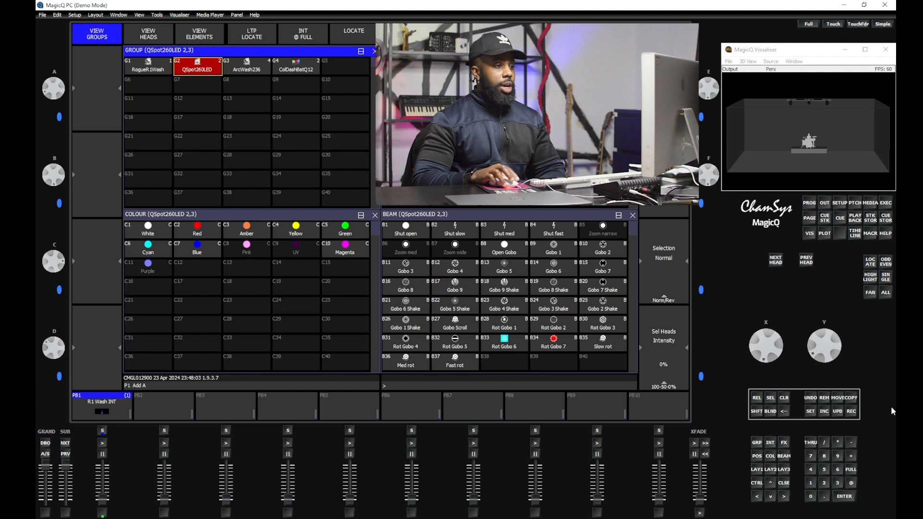
pyautogui.click(851, 470)
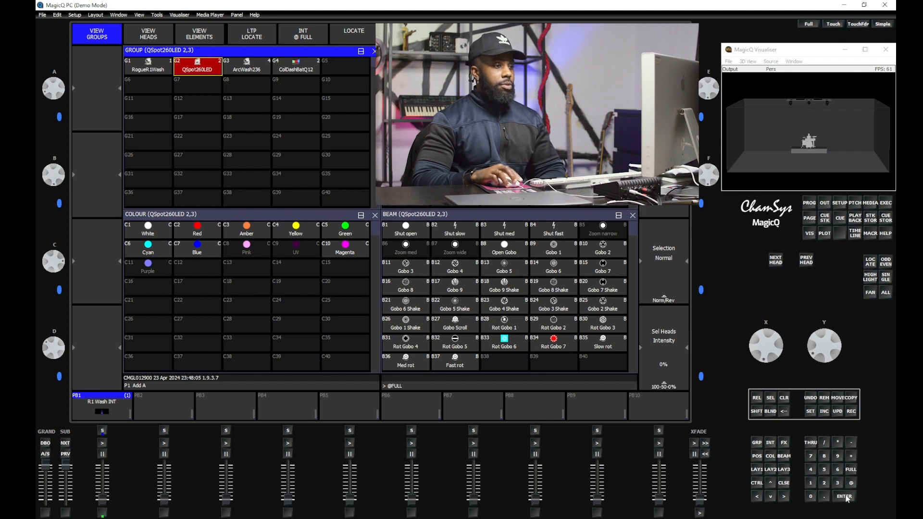
pyautogui.click(845, 497)
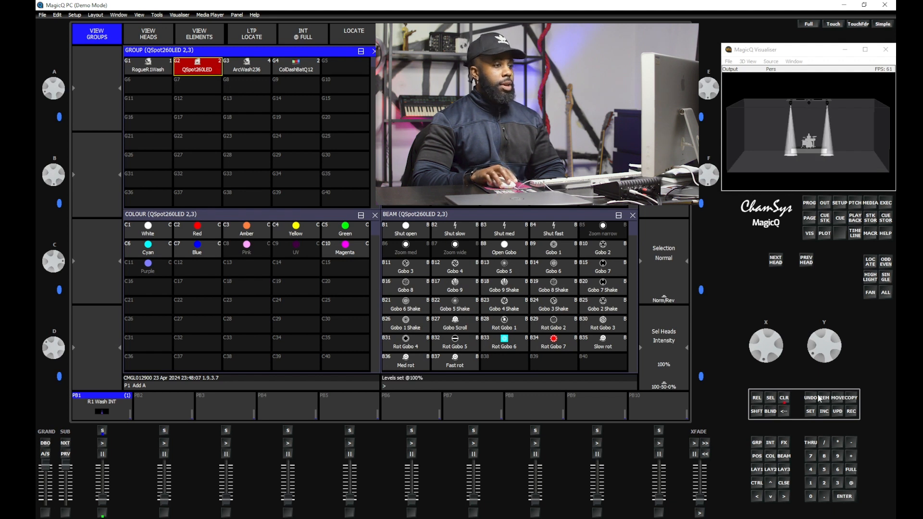
# - Record the QSpot260LED intensity on playback PB2 named SPOT INT and clear the programmer
pyautogui.click(847, 413)
pyautogui.click(163, 431)
pyautogui.click(812, 412)
pyautogui.click(164, 402)
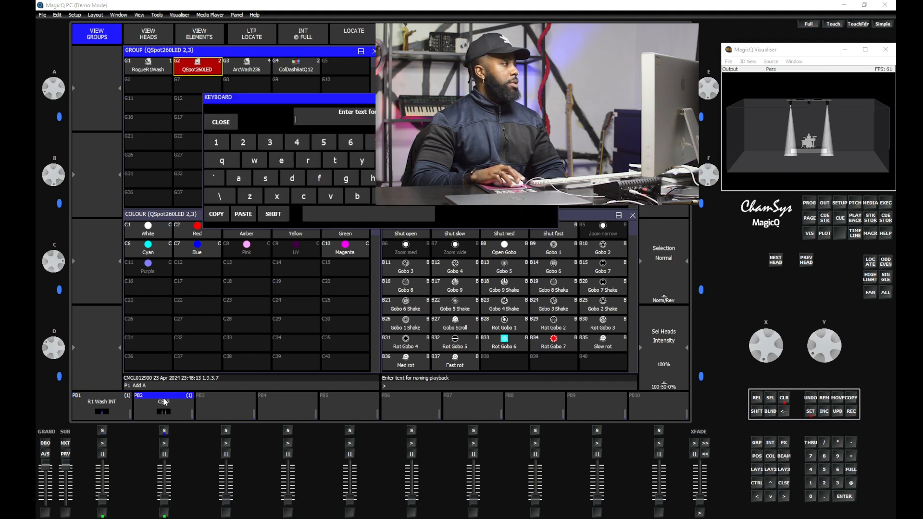
pyautogui.write('SPOT INT')
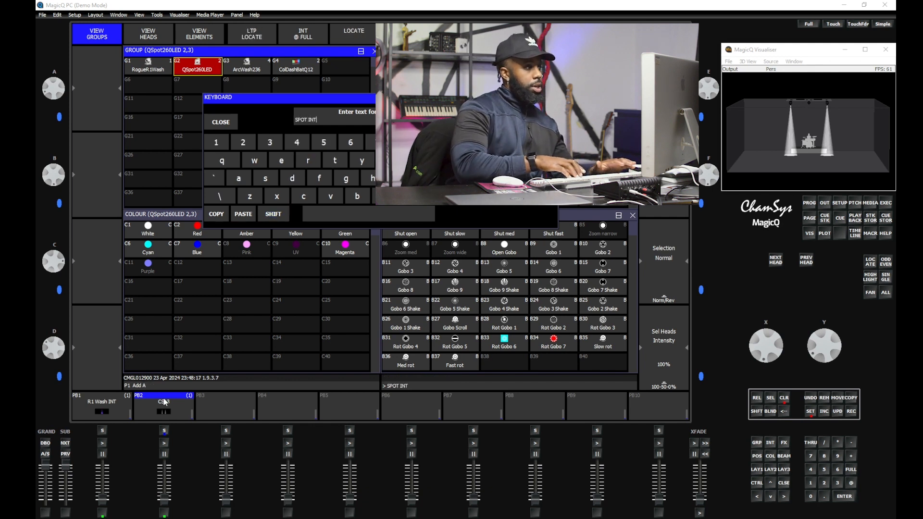
pyautogui.press('Return')
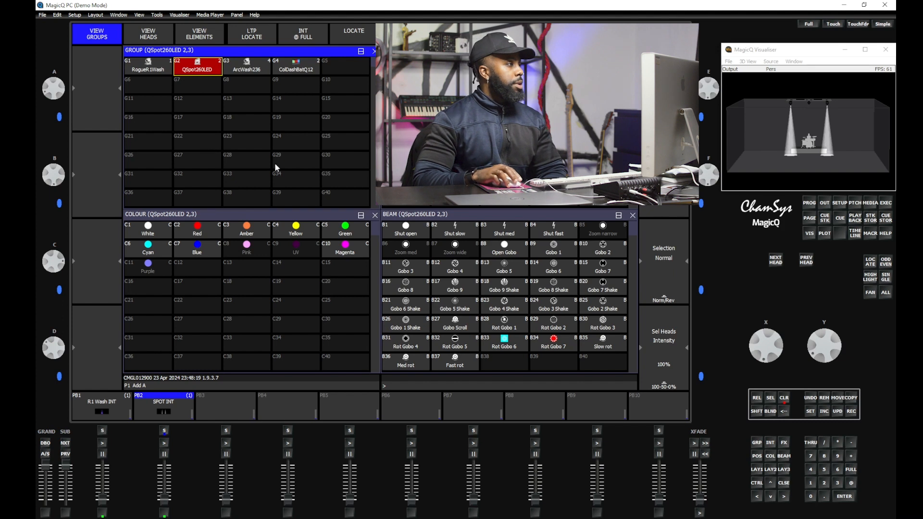
pyautogui.click(247, 68)
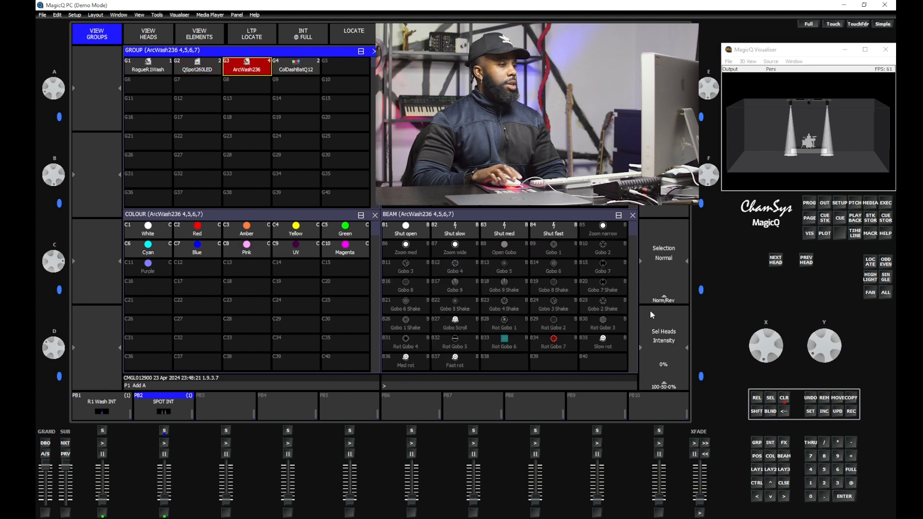
pyautogui.click(784, 399)
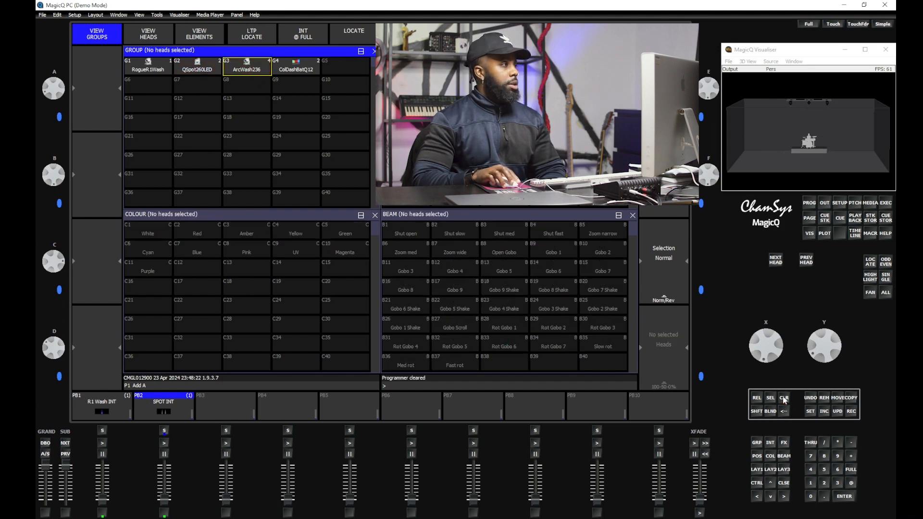
# - Bring the ArcWash236 group to full intensity and record it as a cue on playback PB3
pyautogui.click(252, 72)
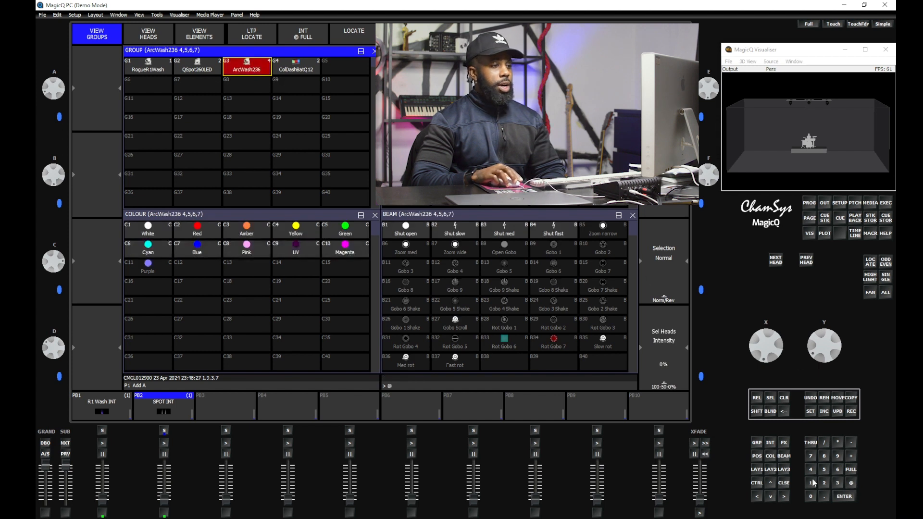
pyautogui.click(853, 500)
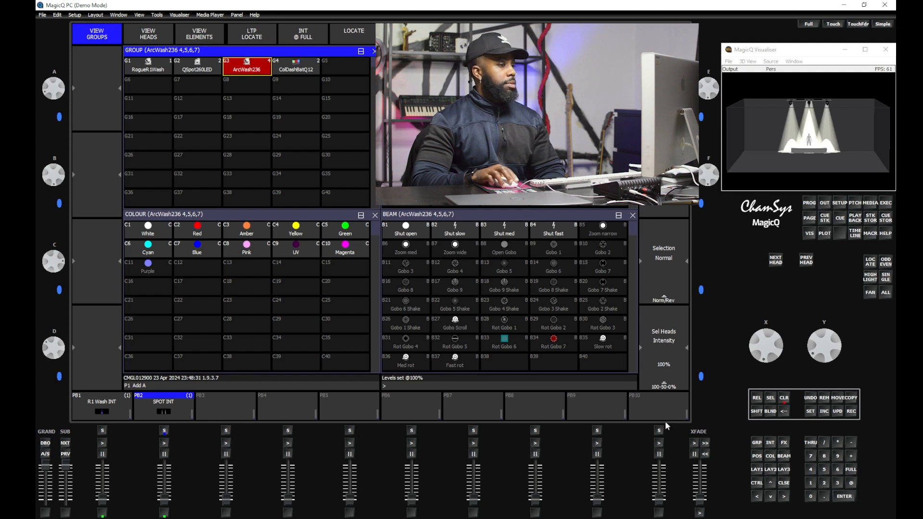
pyautogui.click(855, 412)
pyautogui.click(226, 431)
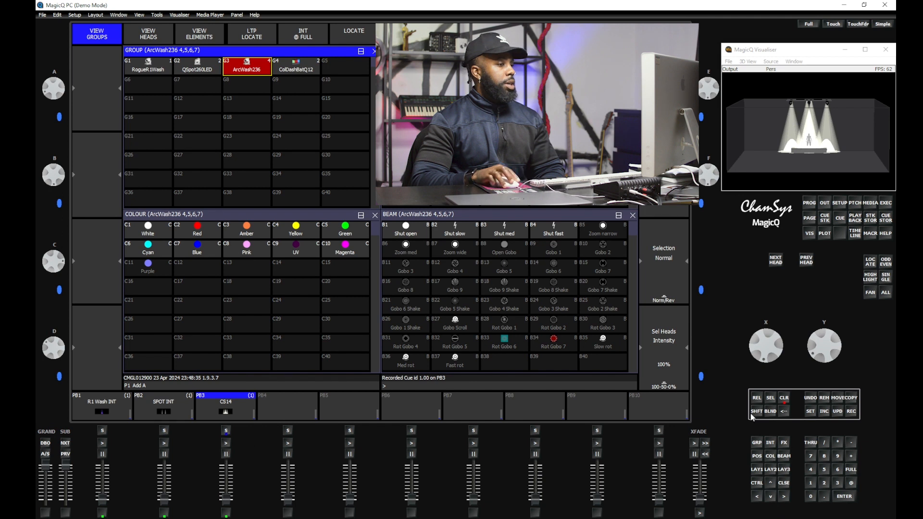
# - Name playback PB3 ARC INT
pyautogui.click(812, 413)
pyautogui.click(217, 397)
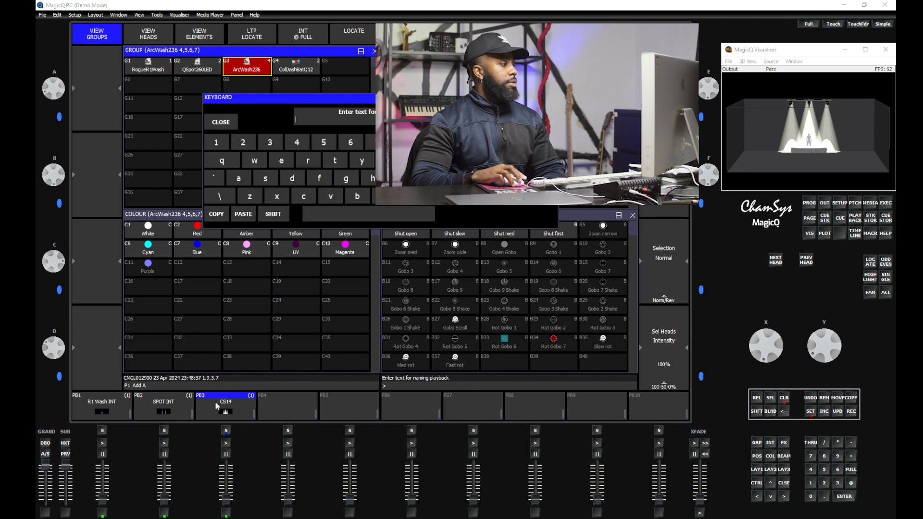
pyautogui.write('A')
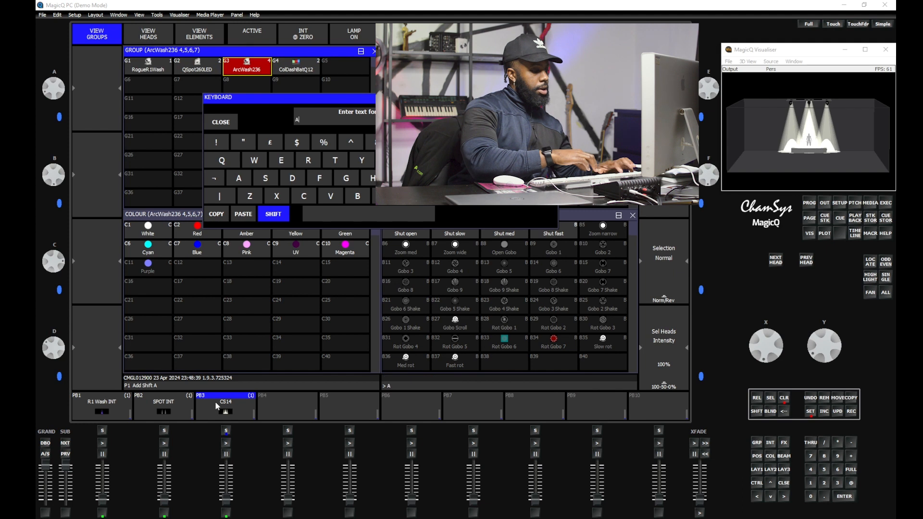
pyautogui.write('RC INT')
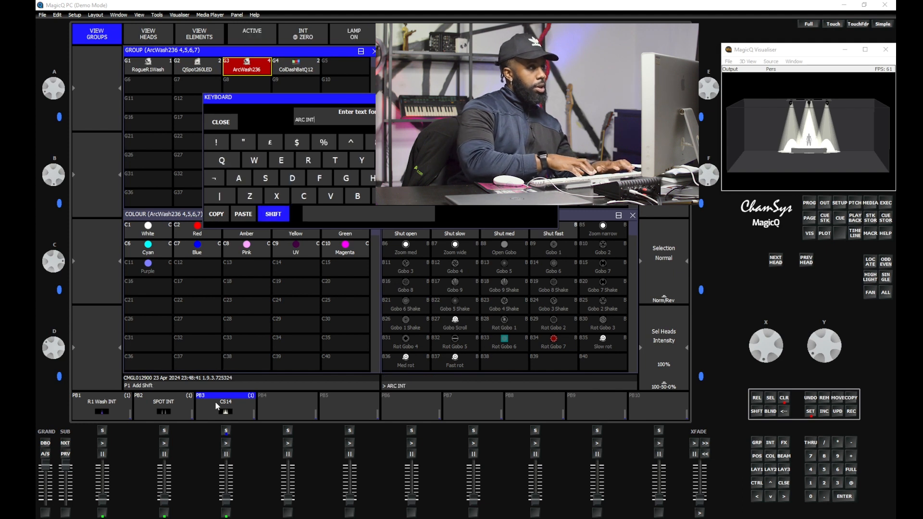
pyautogui.press('Return')
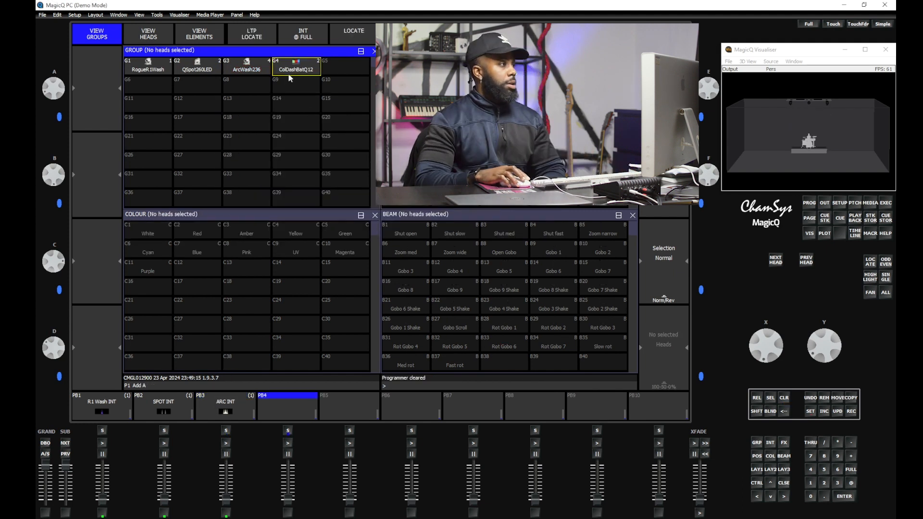
# - Bring the ColDashBatQ12 group to full intensity and record it as a cue on playback PB4
pyautogui.click(291, 68)
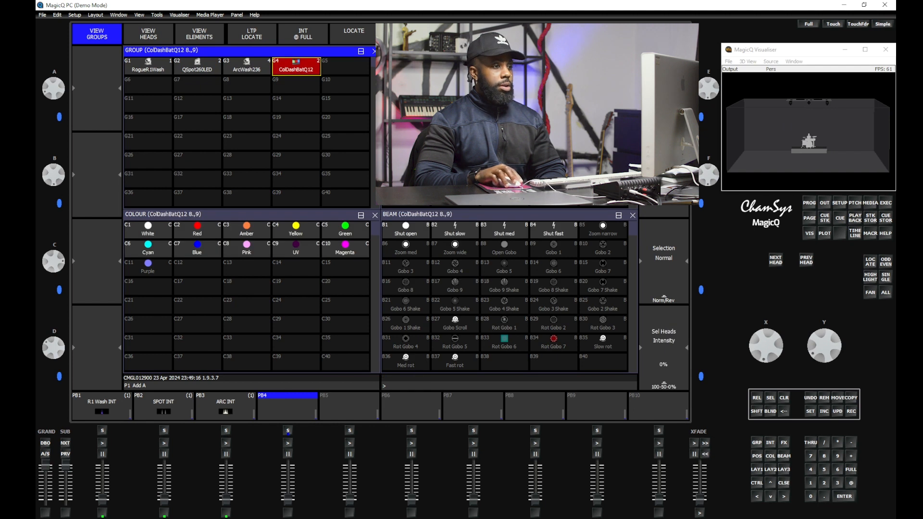
pyautogui.click(846, 497)
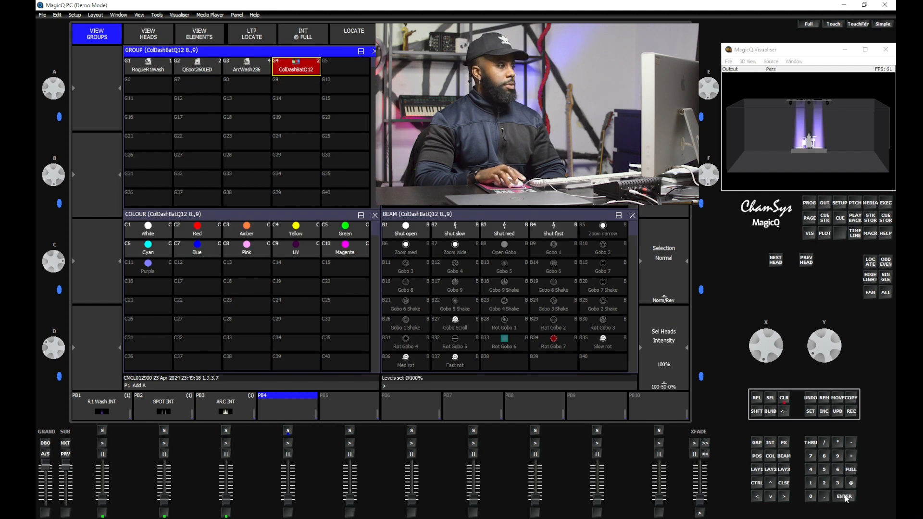
pyautogui.click(852, 413)
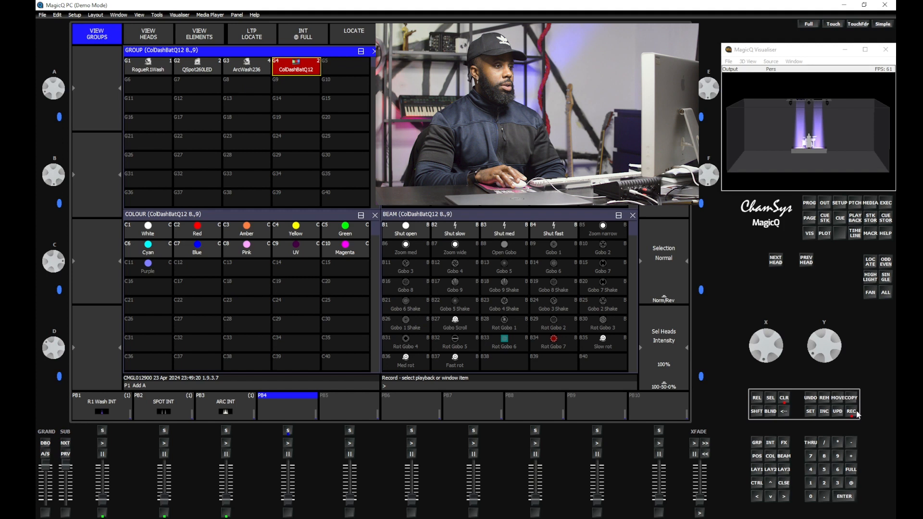
pyautogui.click(289, 431)
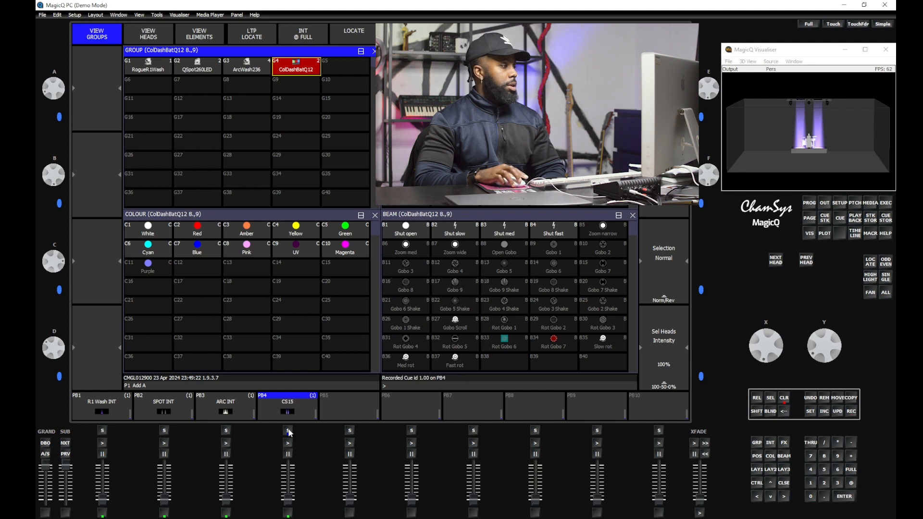
pyautogui.click(811, 413)
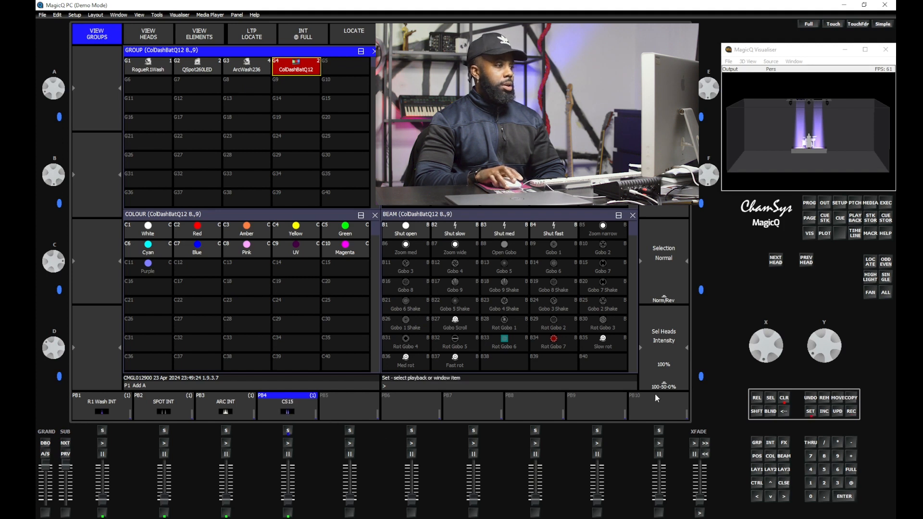
pyautogui.click(295, 399)
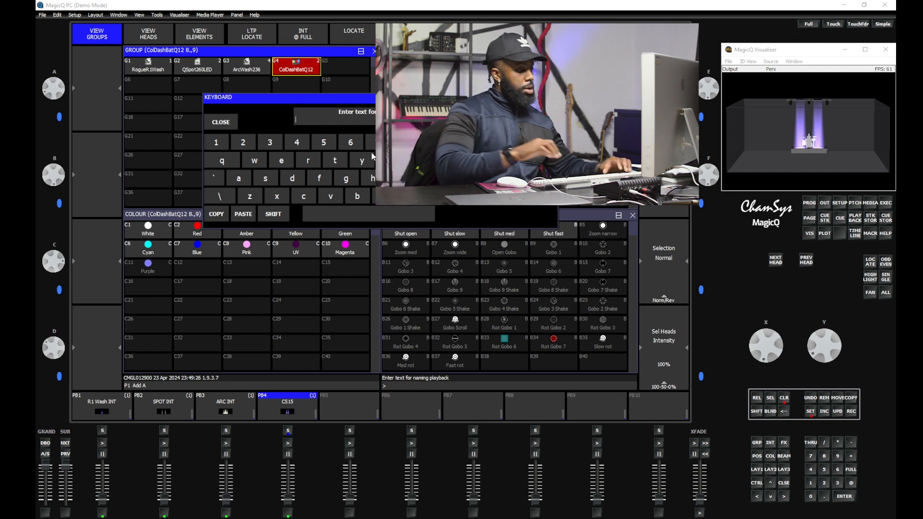
pyautogui.write('color')
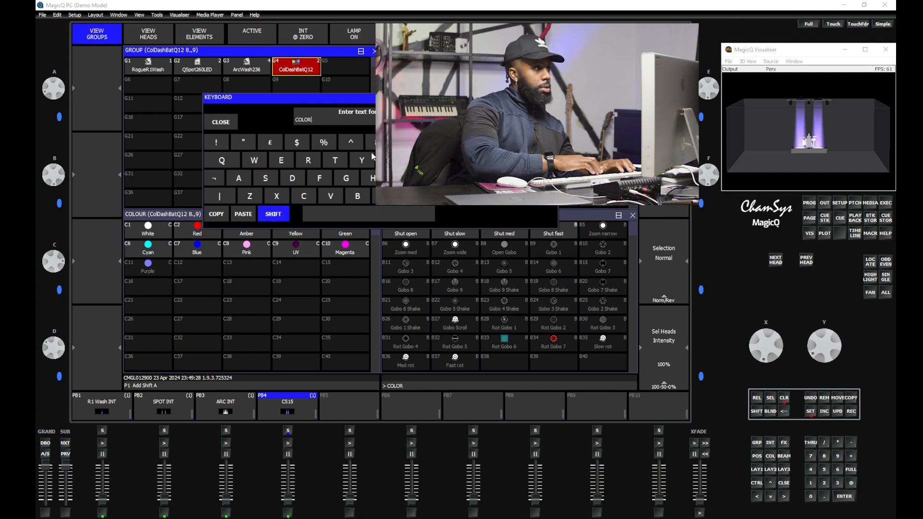
pyautogui.press('Return')
pyautogui.write('das')
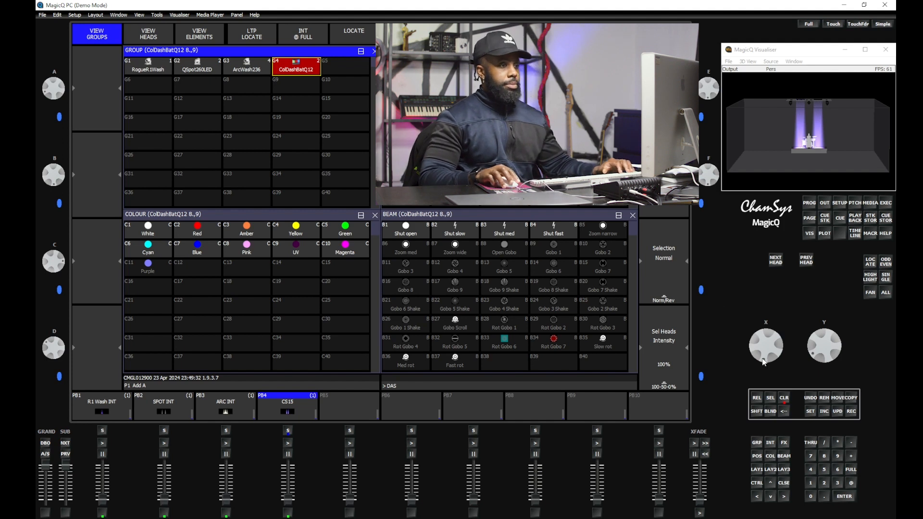
pyautogui.click(811, 413)
pyautogui.click(289, 409)
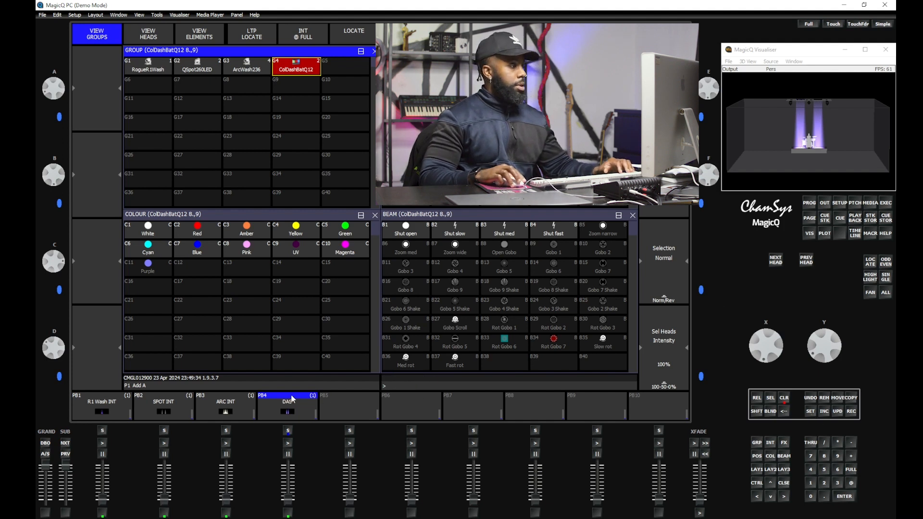
# - Replace the name of playback PB4 with COLORDASH INT
pyautogui.click(812, 413)
pyautogui.click(297, 404)
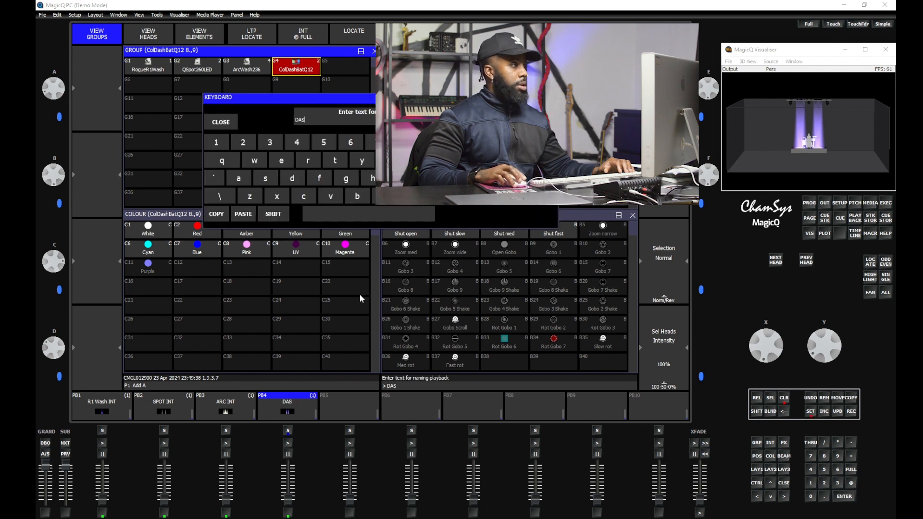
pyautogui.press('BackSpace')
pyautogui.press('BackSpace')
pyautogui.press('BackSpace')
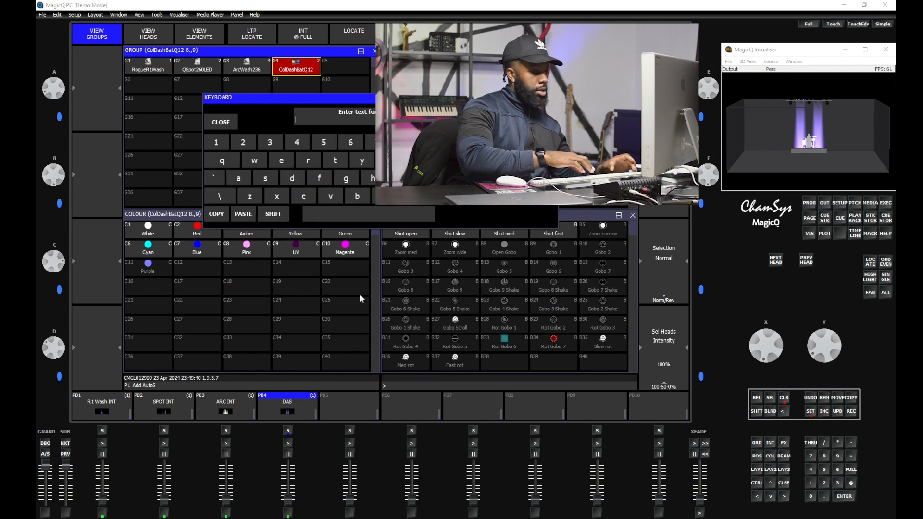
pyautogui.write('COLORDASH')
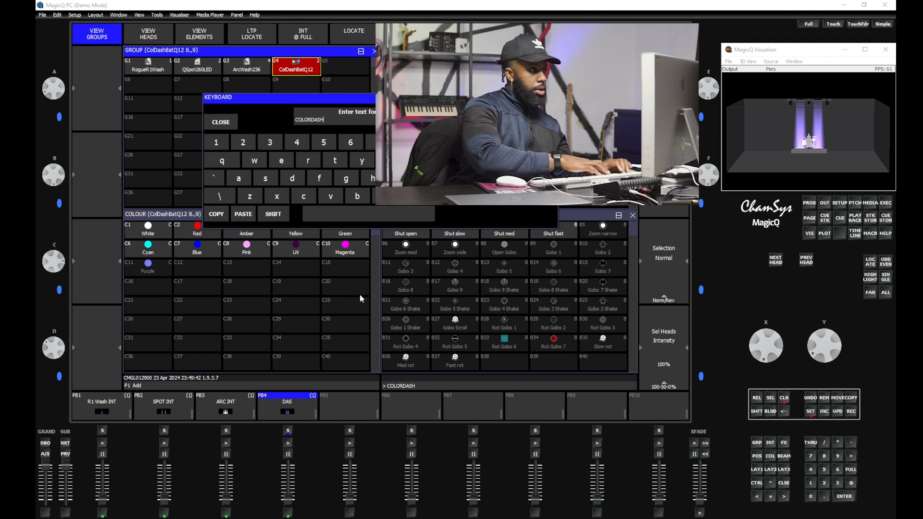
pyautogui.write(' INT')
pyautogui.press('Return')
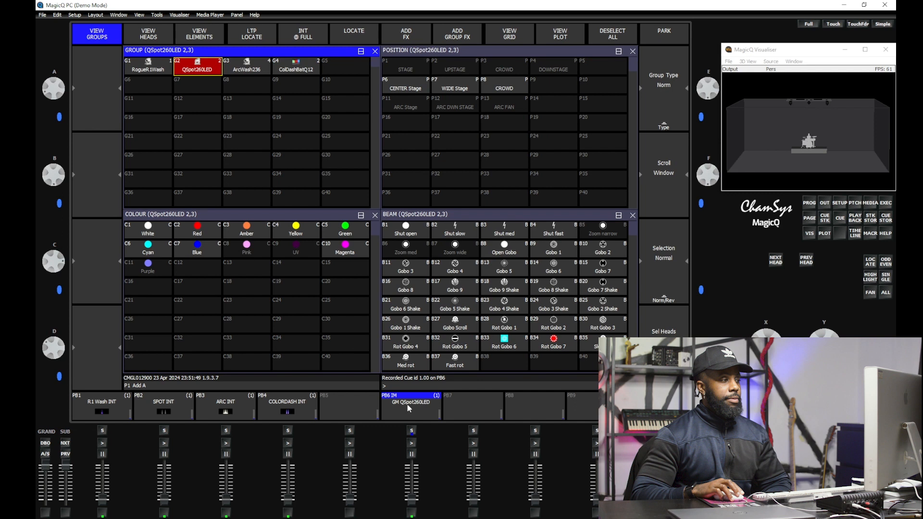
# - In the function options of PB6's cue stack, set Intensity Master to No and Size Master to Yes
pyautogui.doubleClick(412, 431)
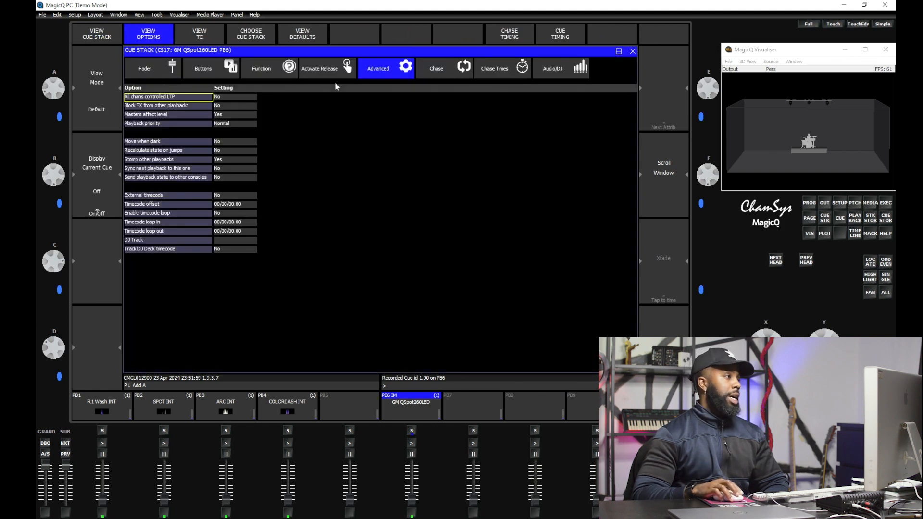
pyautogui.click(270, 67)
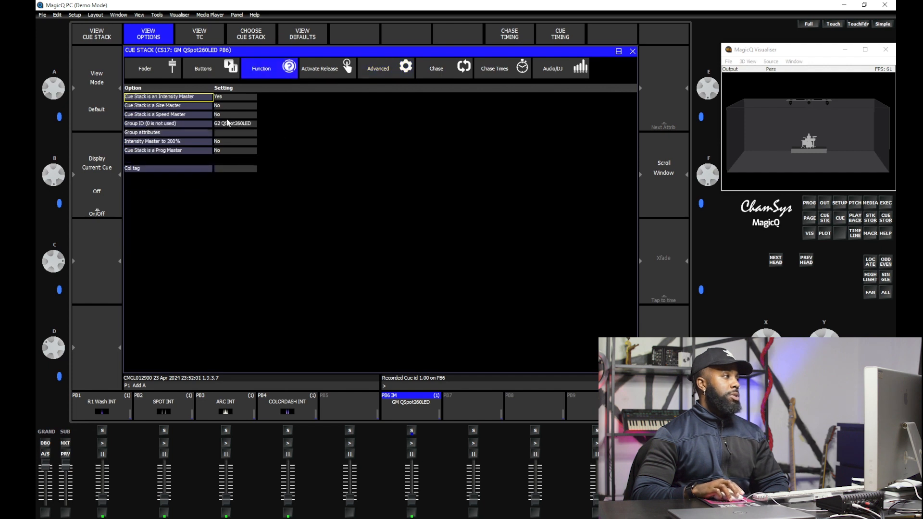
pyautogui.click(229, 98)
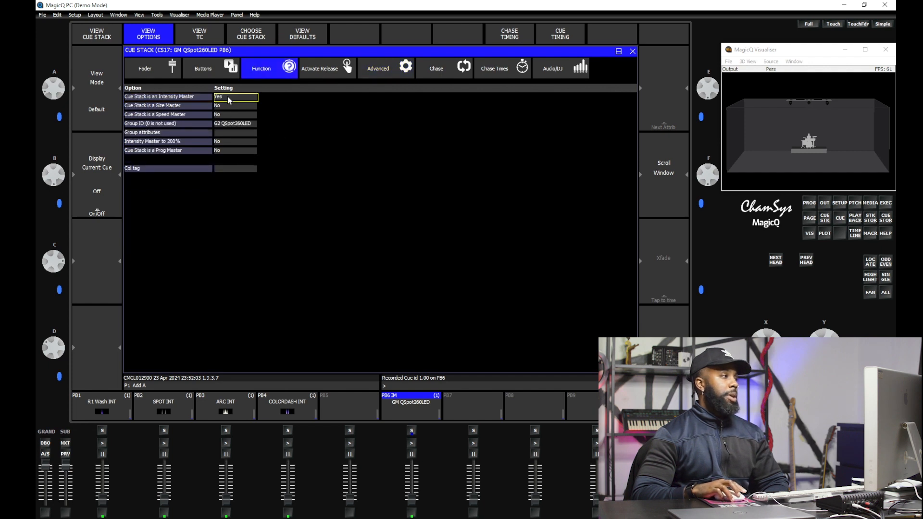
pyautogui.click(227, 98)
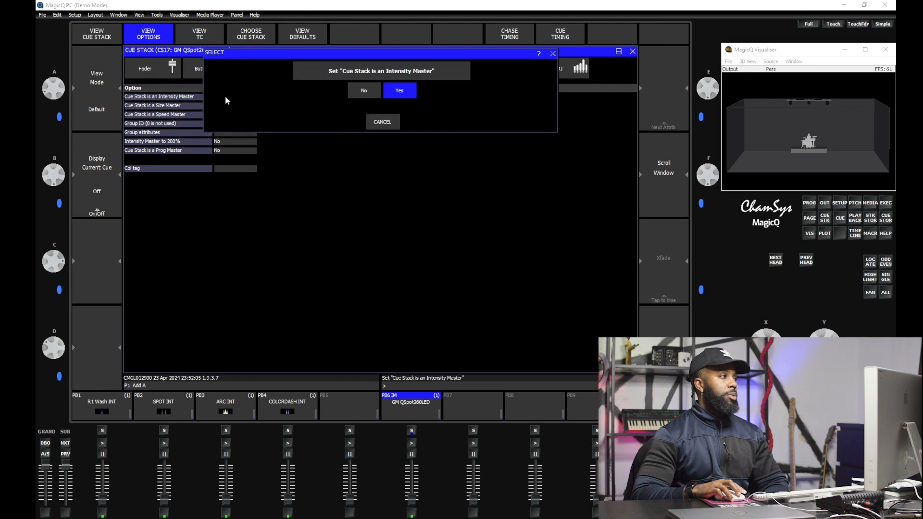
pyautogui.click(354, 93)
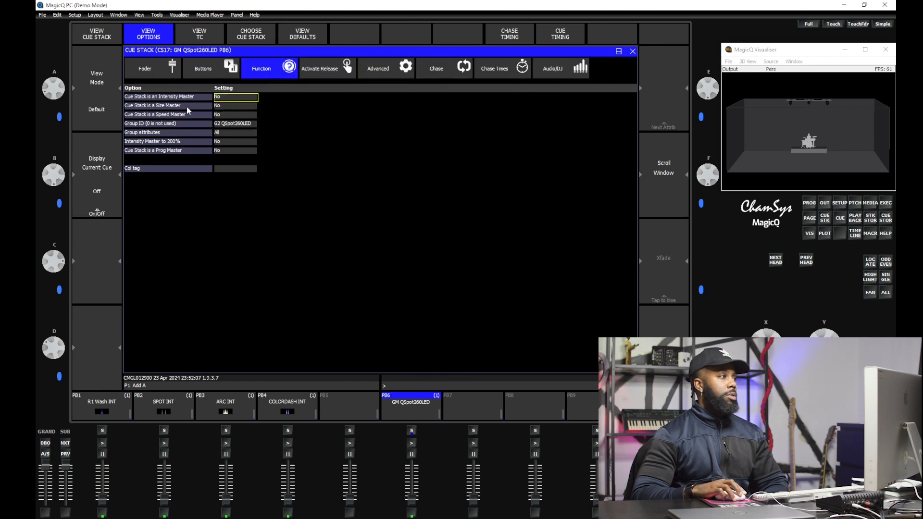
pyautogui.click(223, 105)
pyautogui.click(223, 105)
pyautogui.click(404, 93)
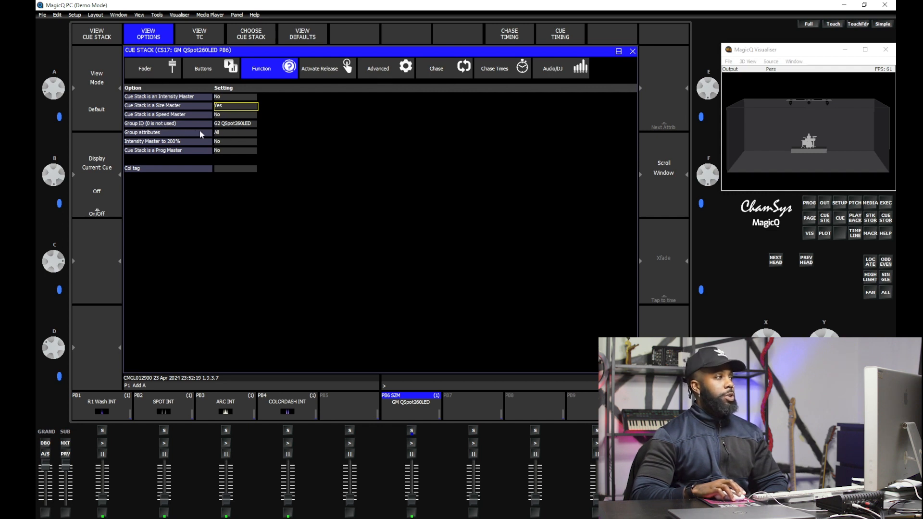
pyautogui.click(634, 51)
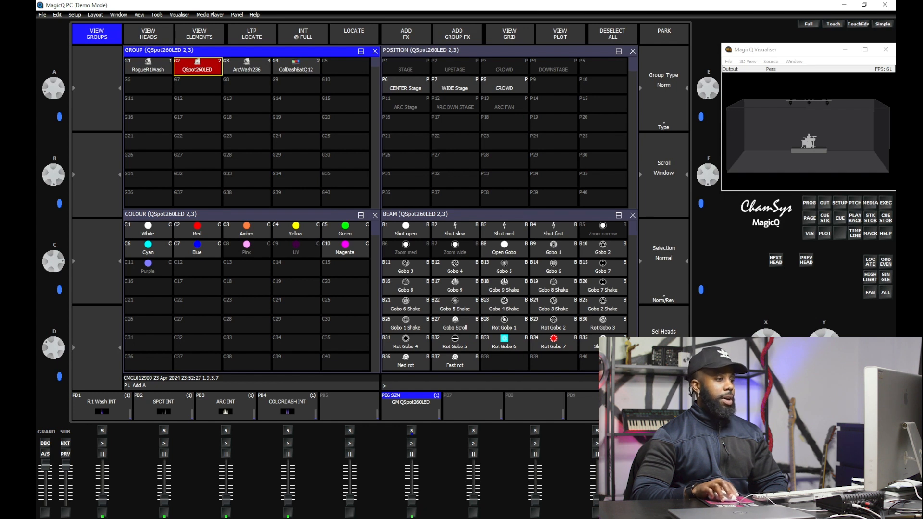
# - Raise the SPOT INT playback, run the Spots FIG8 FX on the QSpot260LED group, and test the FX size with the PB6 master
pyautogui.moveTo(168, 491); pyautogui.dragTo(164, 479)
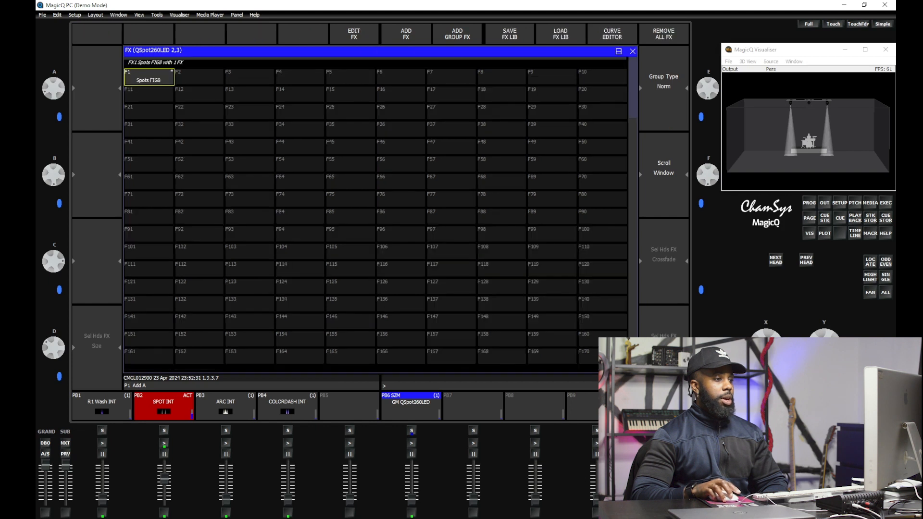
pyautogui.click(149, 78)
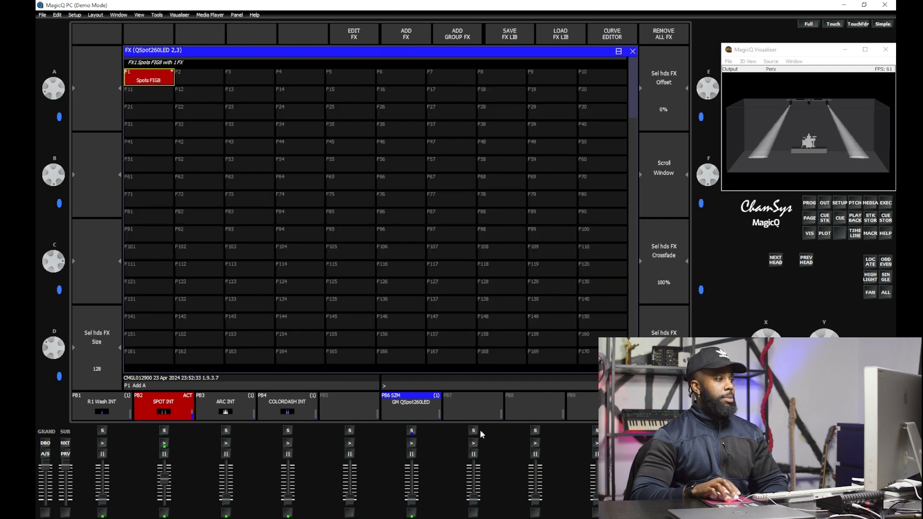
pyautogui.click(412, 443)
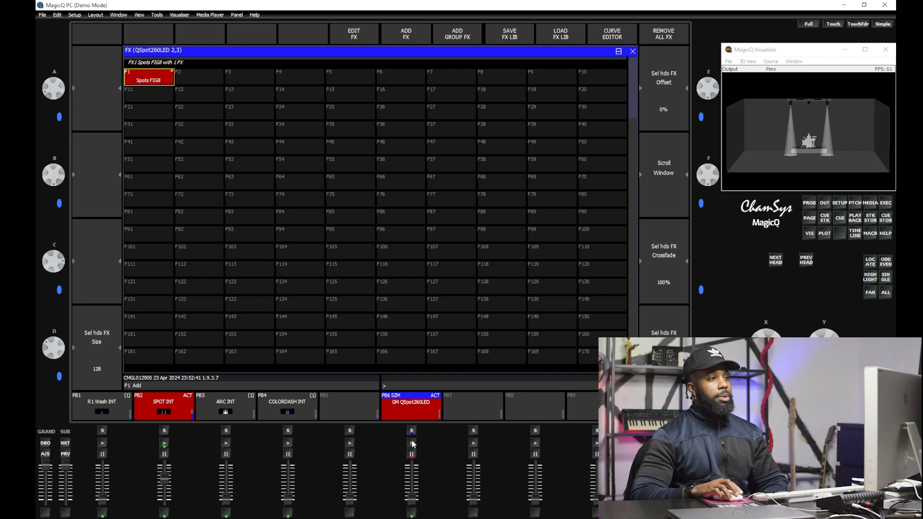
pyautogui.moveTo(411, 503)
pyautogui.mouseDown()
pyautogui.moveTo(415, 484)
pyautogui.moveTo(414, 492)
pyautogui.mouseUp()
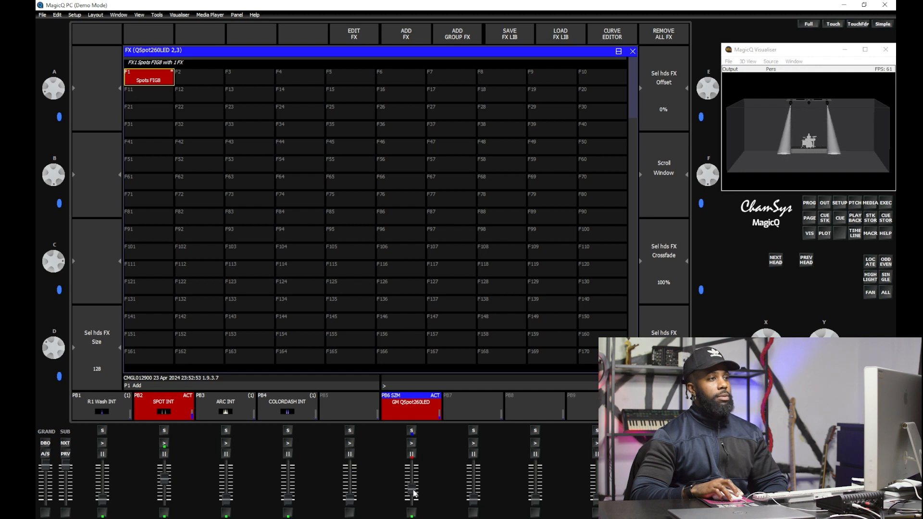
pyautogui.moveTo(413, 493); pyautogui.dragTo(417, 485)
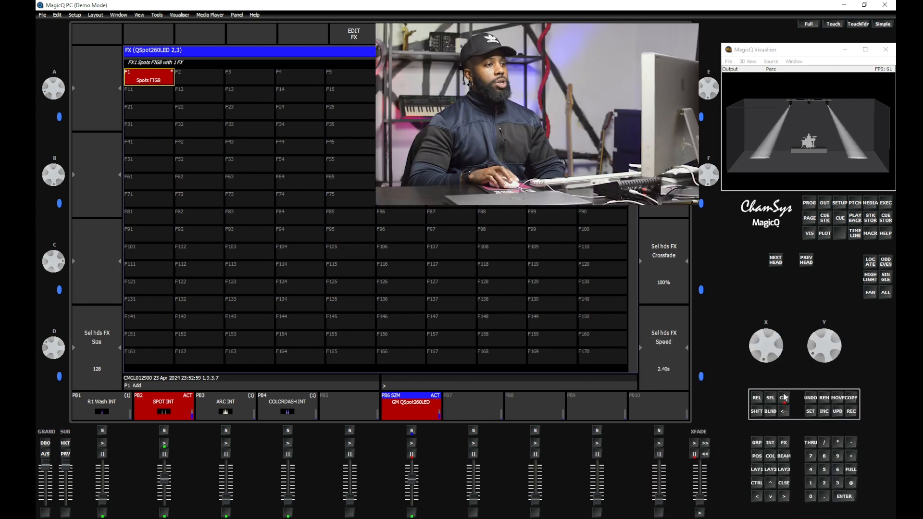
# - Clear the programmer and lower the PB6 size master to zero, returning to the layout of groups and palettes
pyautogui.click(784, 398)
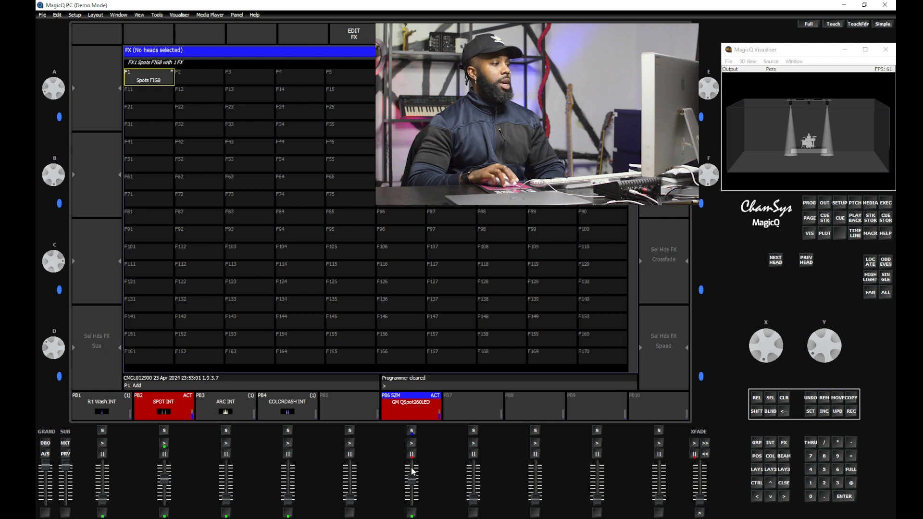
pyautogui.moveTo(412, 473); pyautogui.dragTo(412, 500)
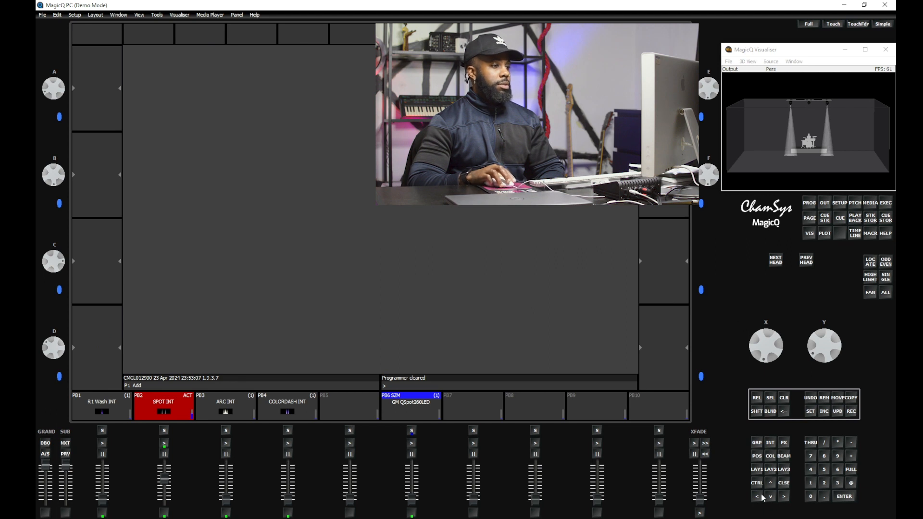
pyautogui.click(756, 472)
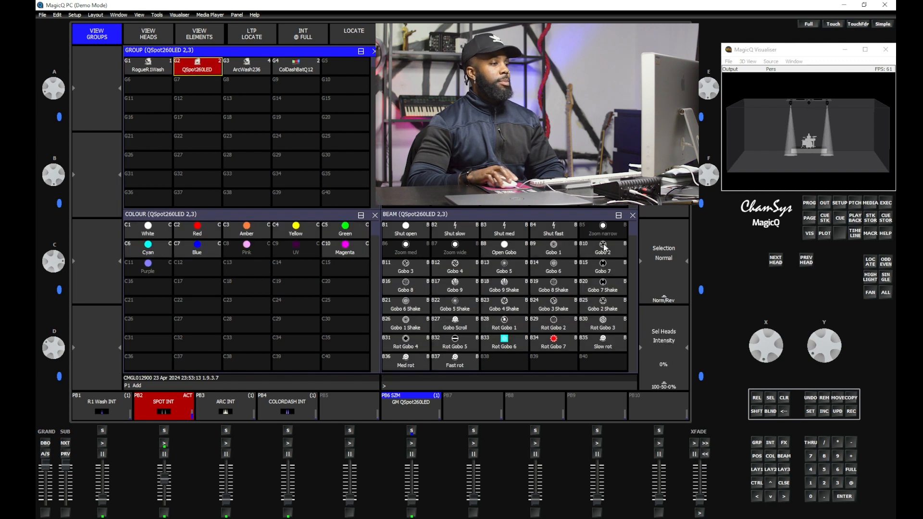
# - Record a group master for the QSpot260LED group on playback PB7 and open its cue stack's function options
pyautogui.click(855, 414)
pyautogui.click(473, 432)
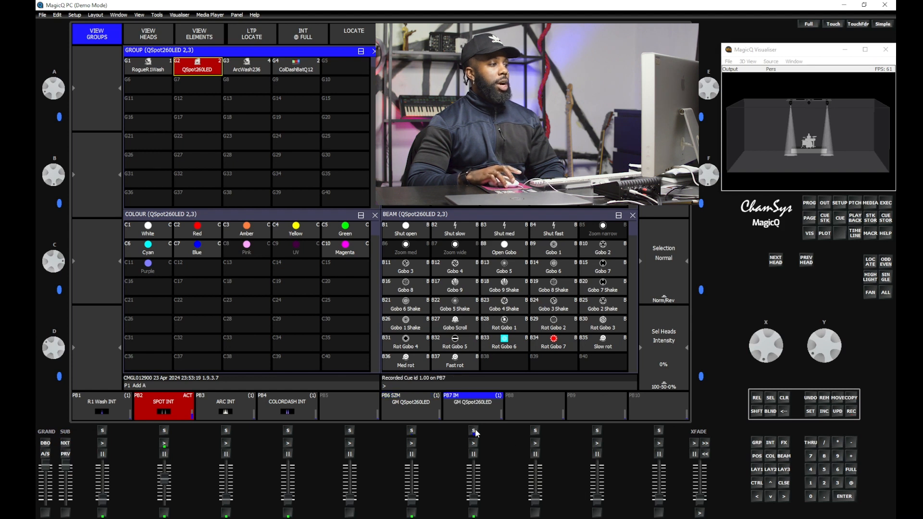
pyautogui.doubleClick(474, 432)
pyautogui.click(476, 433)
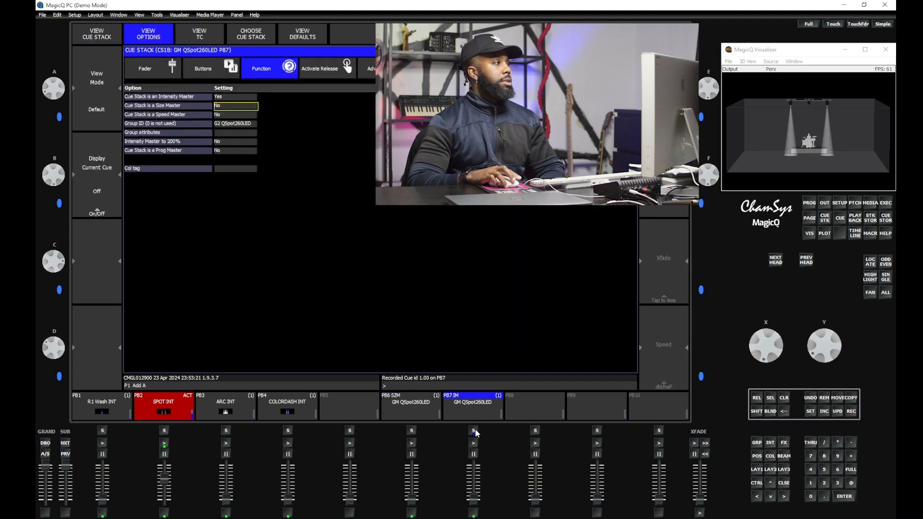
# - In the function options of PB7's cue stack, set Intensity Master to No and Speed Master to Yes
pyautogui.click(221, 96)
pyautogui.click(229, 97)
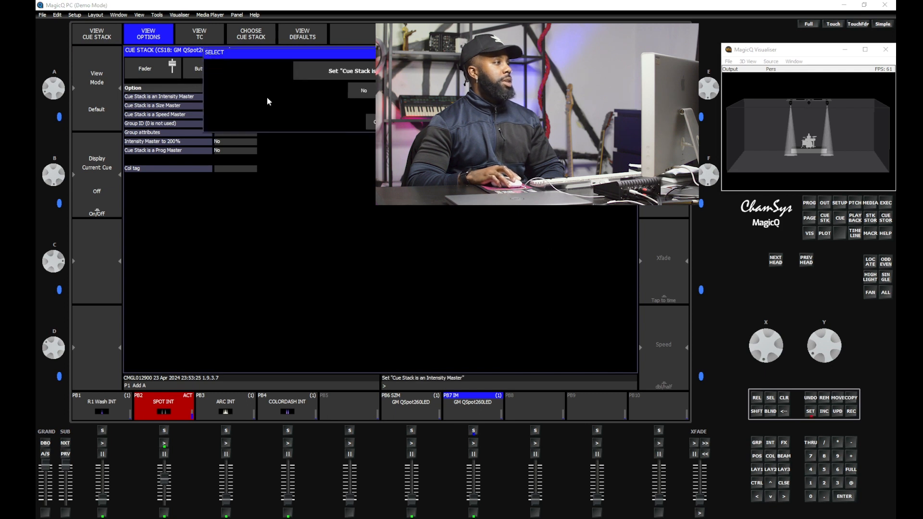
pyautogui.click(365, 91)
pyautogui.doubleClick(221, 115)
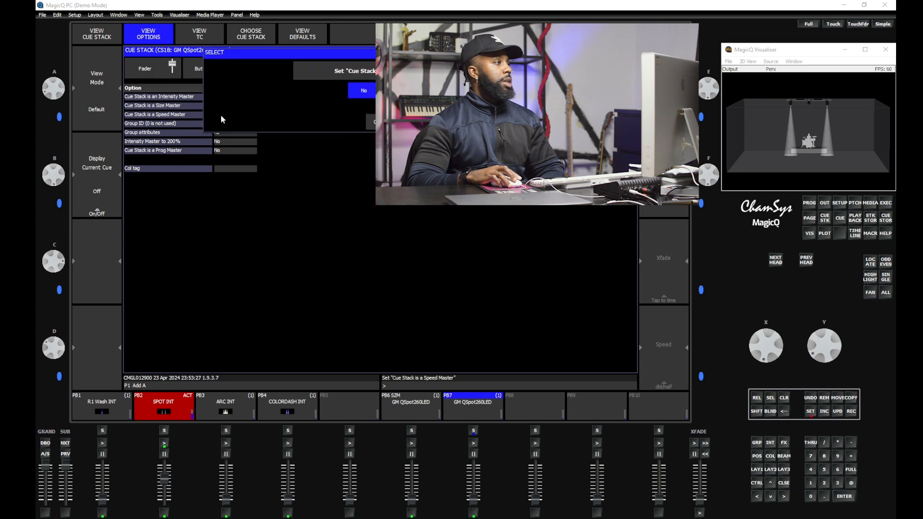
pyautogui.click(402, 91)
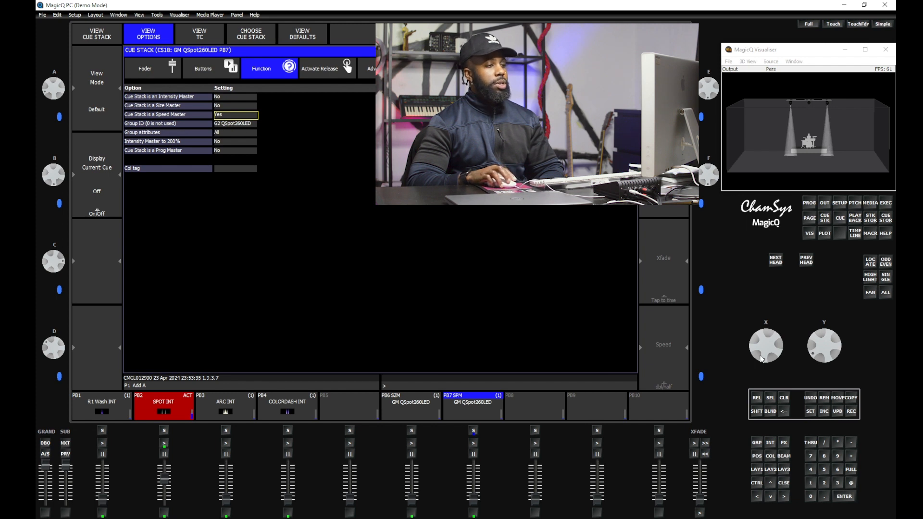
# - Run the Spots FIG8 FX on the QSpot260LED group and return to the layout of groups and palettes
pyautogui.click(757, 470)
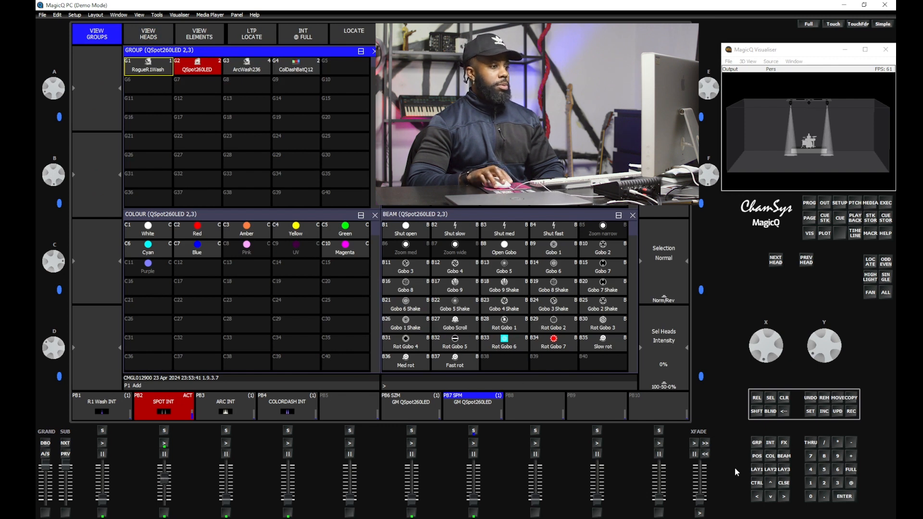
pyautogui.click(776, 472)
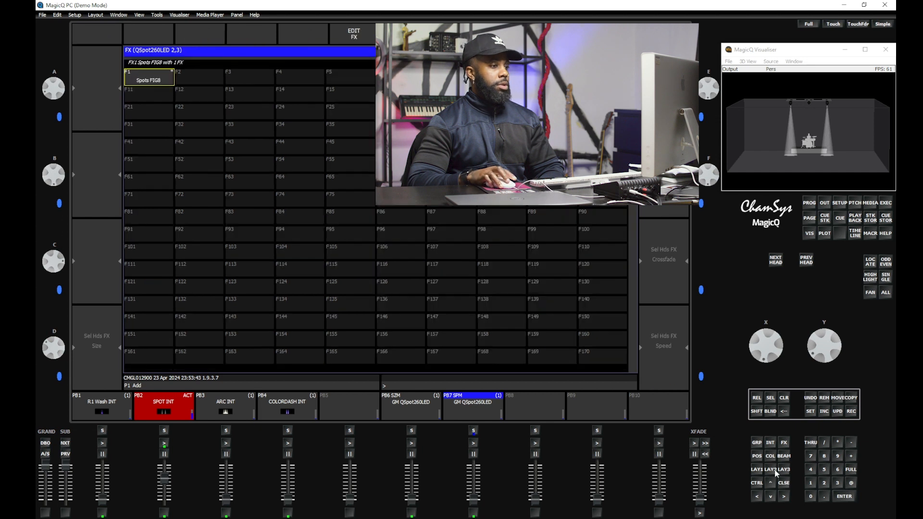
pyautogui.click(140, 71)
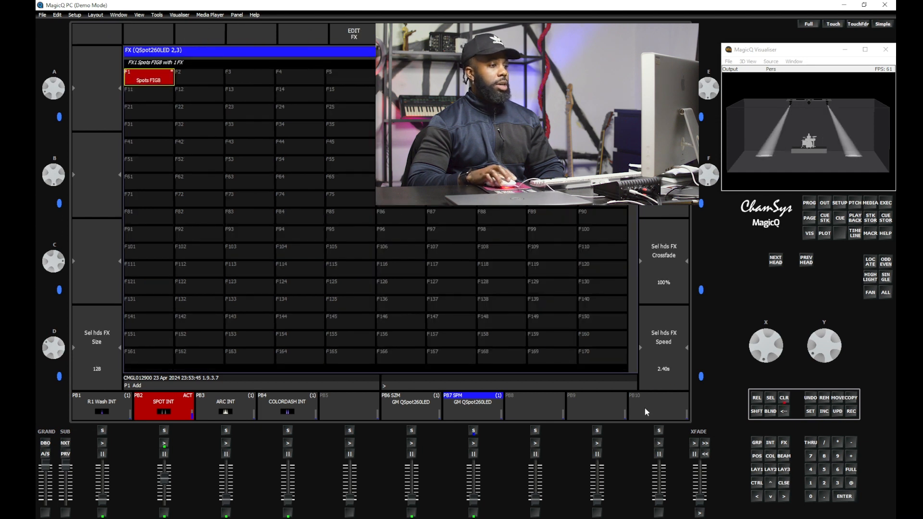
pyautogui.click(758, 471)
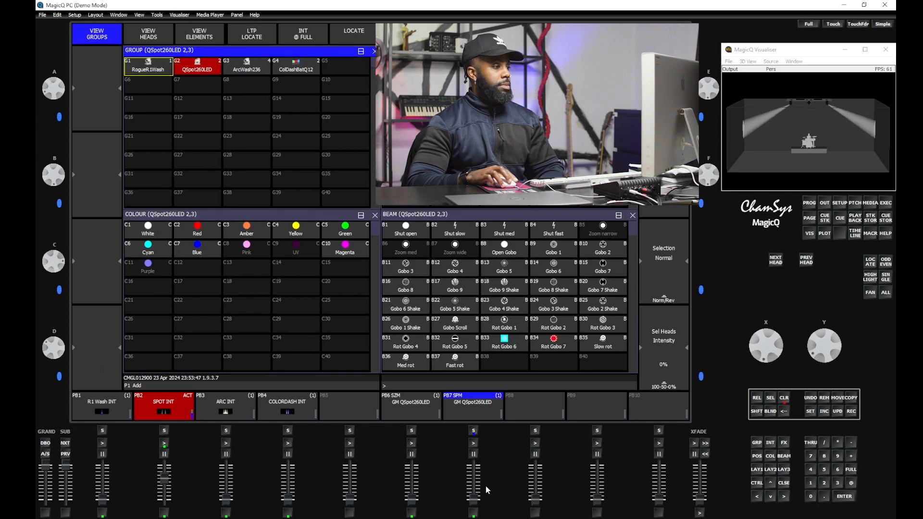
# - Activate the PB6 size master and raise it partway, and raise the PB7 speed master to test the FX speed
pyautogui.click(413, 443)
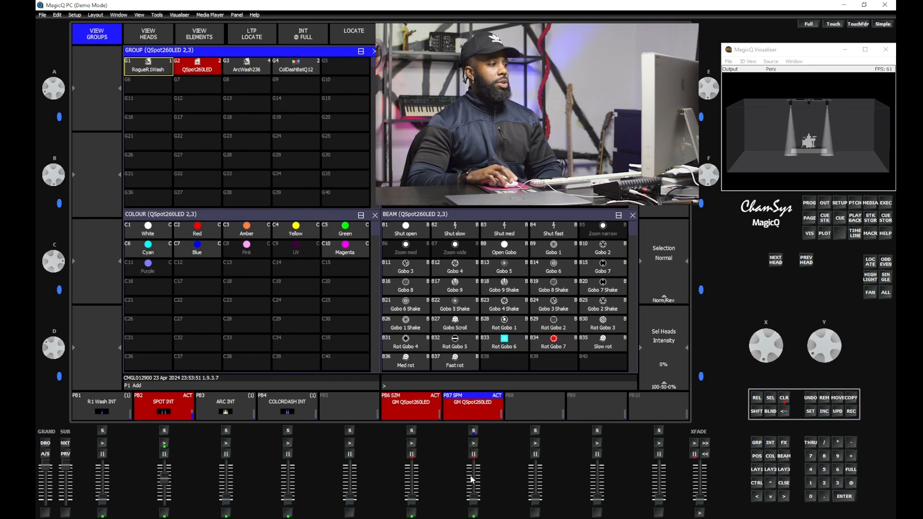
pyautogui.moveTo(414, 502)
pyautogui.mouseDown()
pyautogui.moveTo(415, 486)
pyautogui.moveTo(416, 493)
pyautogui.mouseUp()
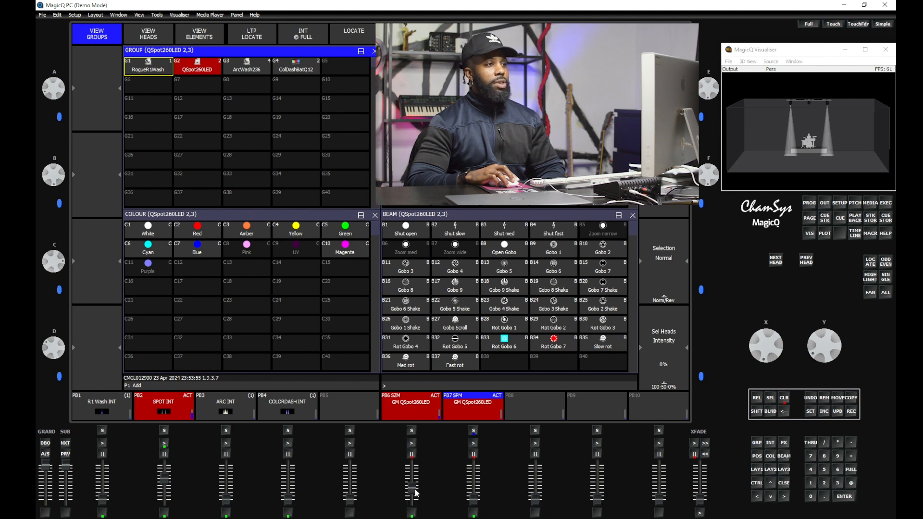
pyautogui.moveTo(477, 500); pyautogui.dragTo(478, 475)
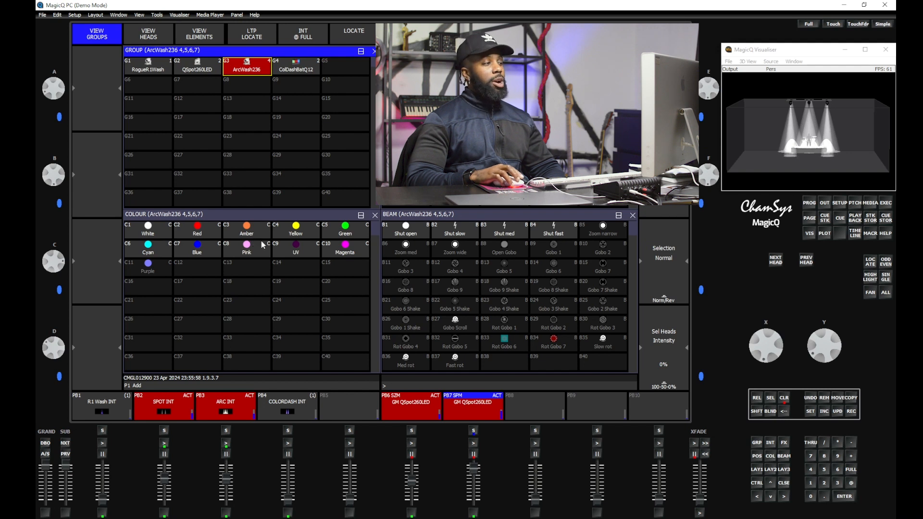
# - Colour the ArcWash236 group Amber and try its position palettes, finishing on position palette 13
pyautogui.click(235, 231)
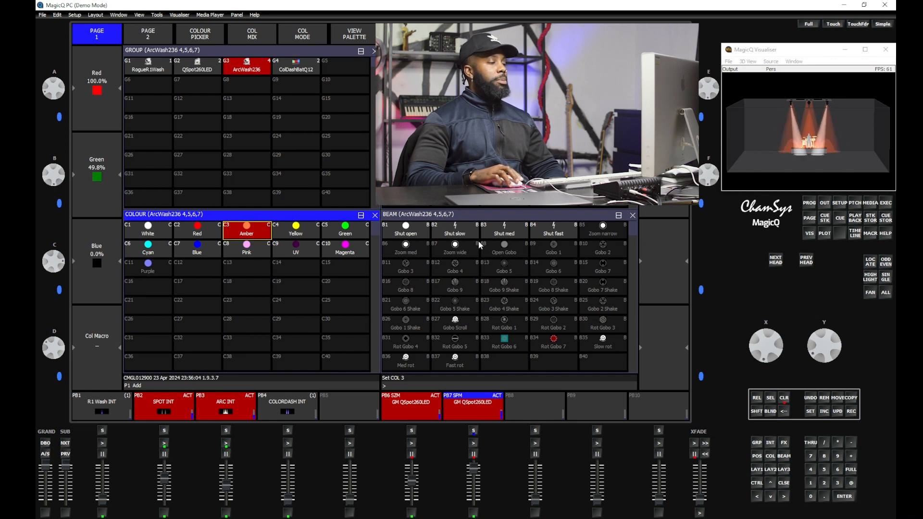
pyautogui.click(455, 103)
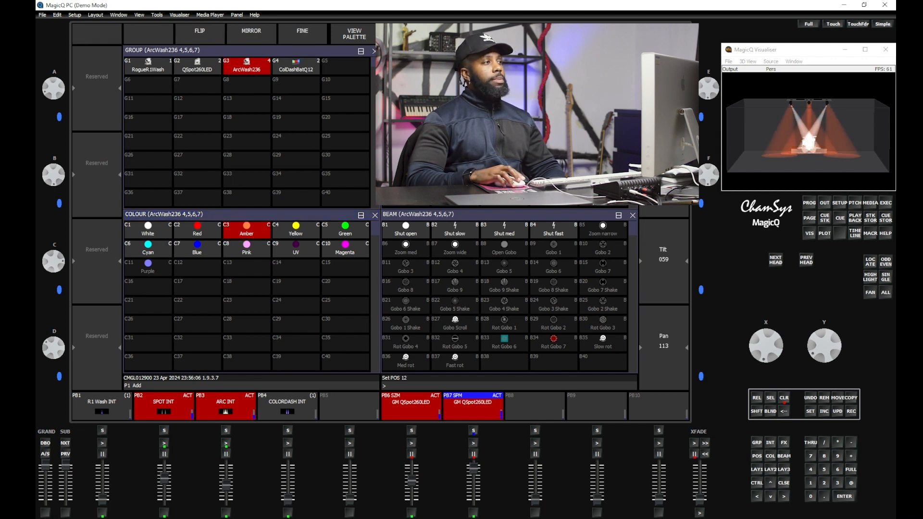
pyautogui.click(406, 104)
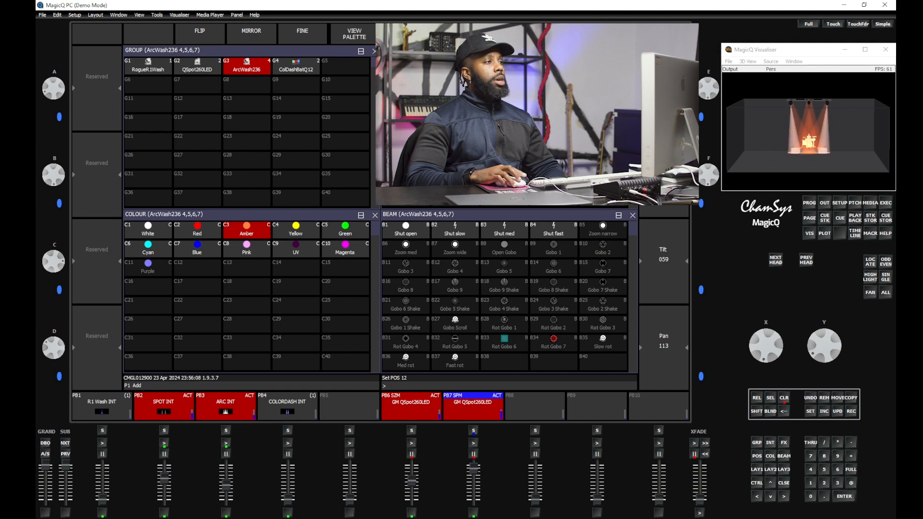
pyautogui.click(504, 103)
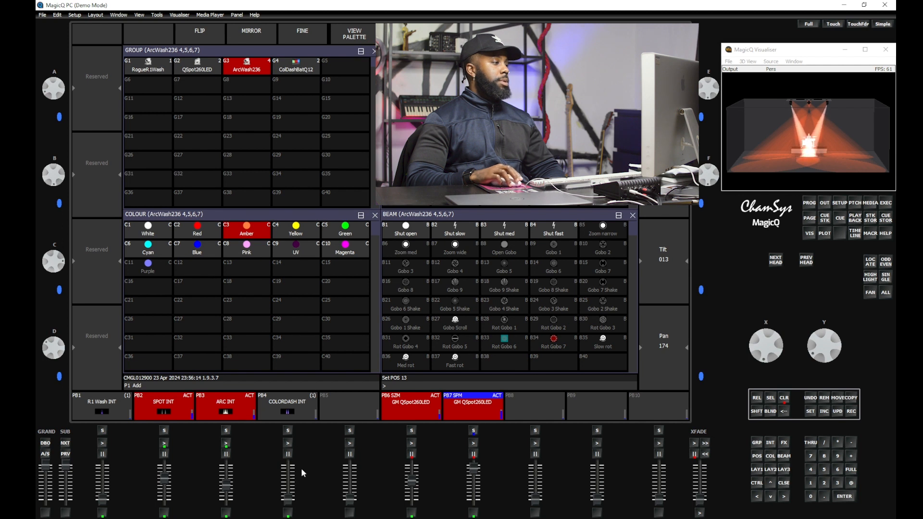
# - Lower the ARC INT playback slightly and accept the visualiser's rendering settings with Old rendering selected
pyautogui.moveTo(225, 487); pyautogui.dragTo(226, 495)
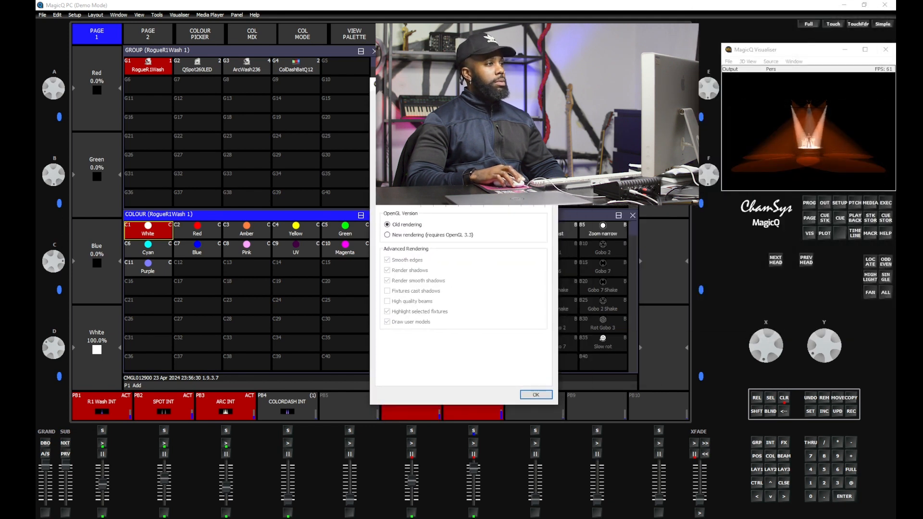
pyautogui.click(548, 398)
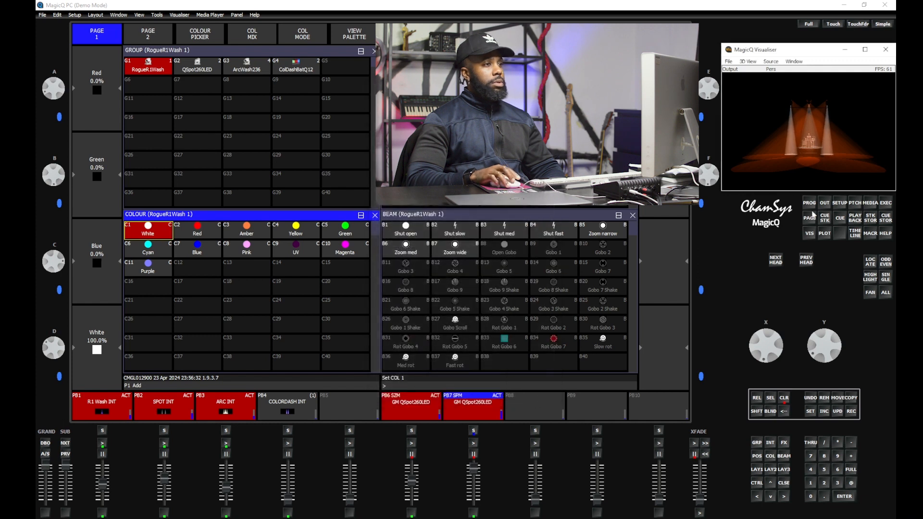